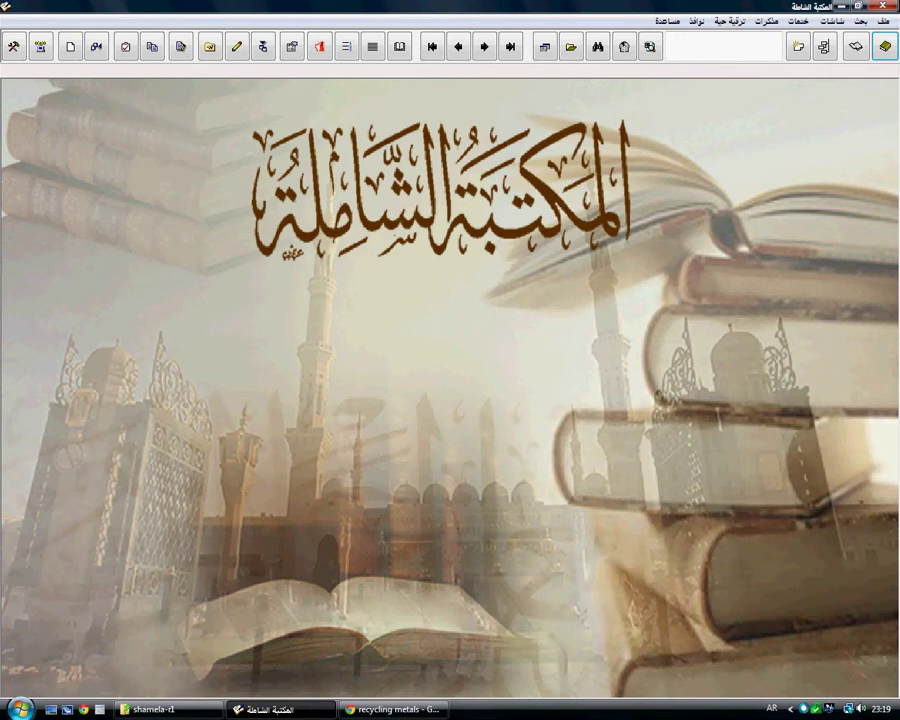
# Find and launch the On-Screen Keyboard and place its window over the upper-left area of the library's main view
pyautogui.click(20, 708)
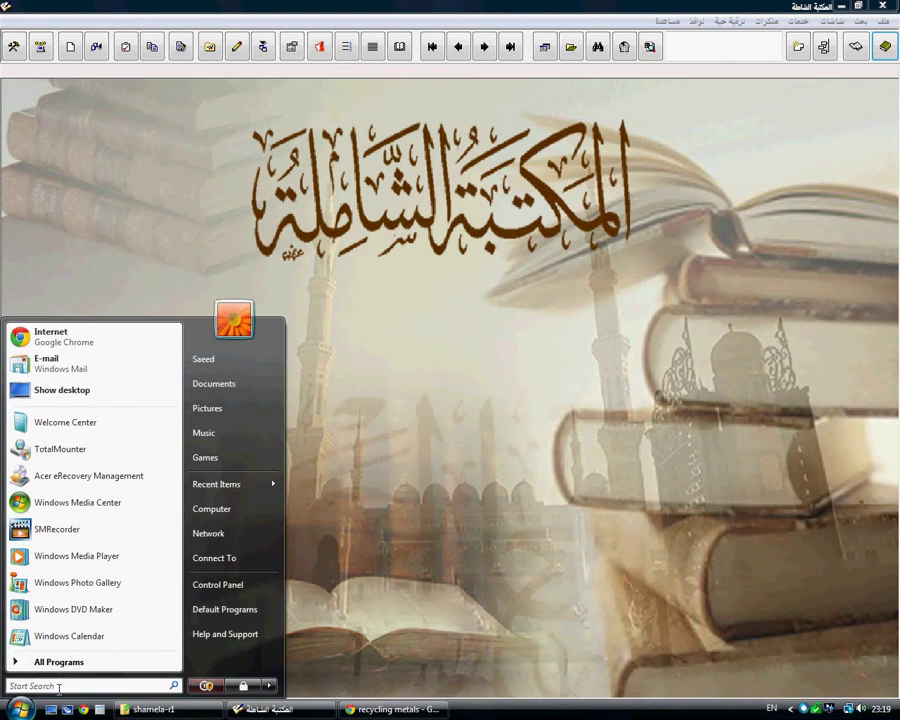
pyautogui.write('on')
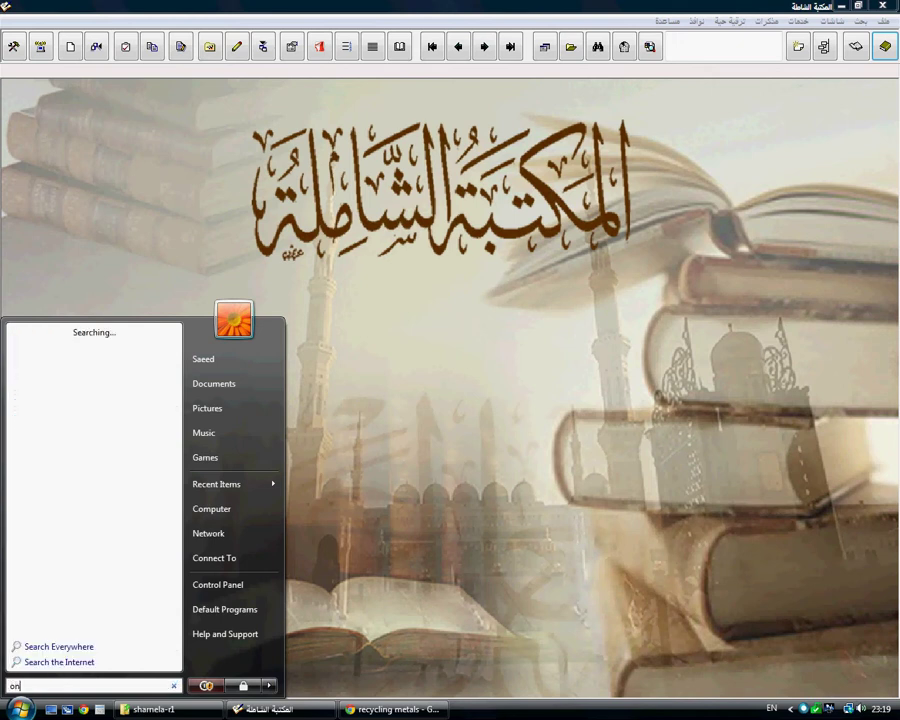
pyautogui.press('BackSpace')
pyautogui.press('BackSpace')
pyautogui.write('keyb')
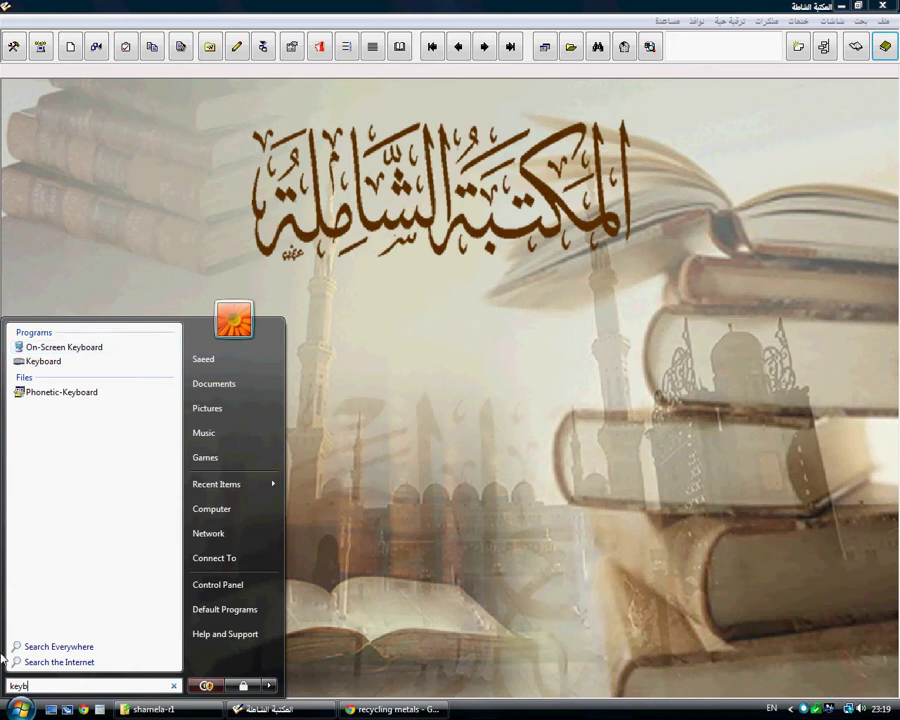
pyautogui.click(138, 348)
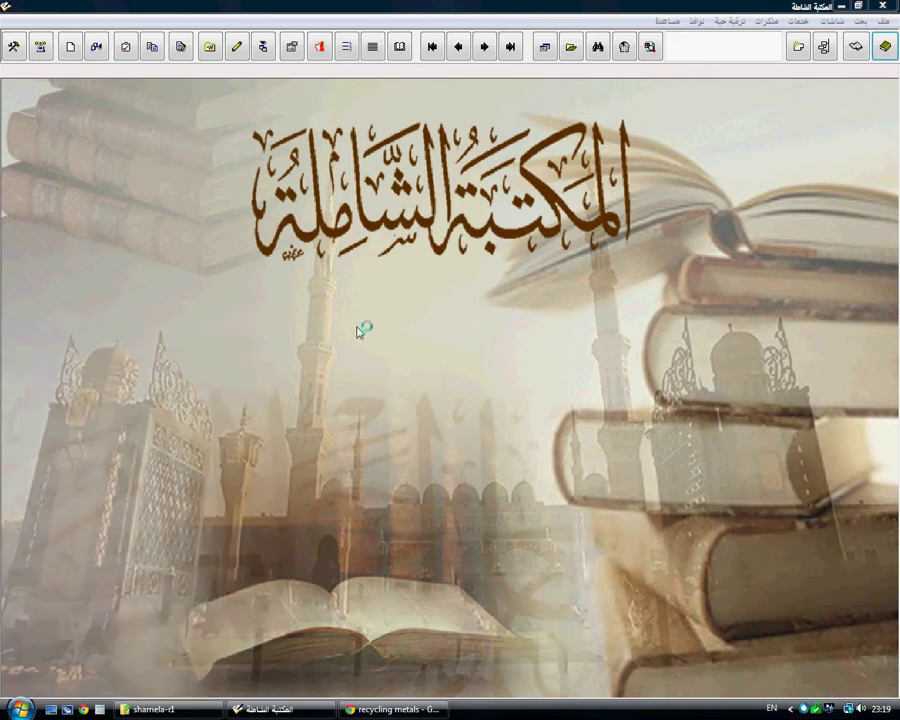
pyautogui.moveTo(531, 578); pyautogui.dragTo(246, 100)
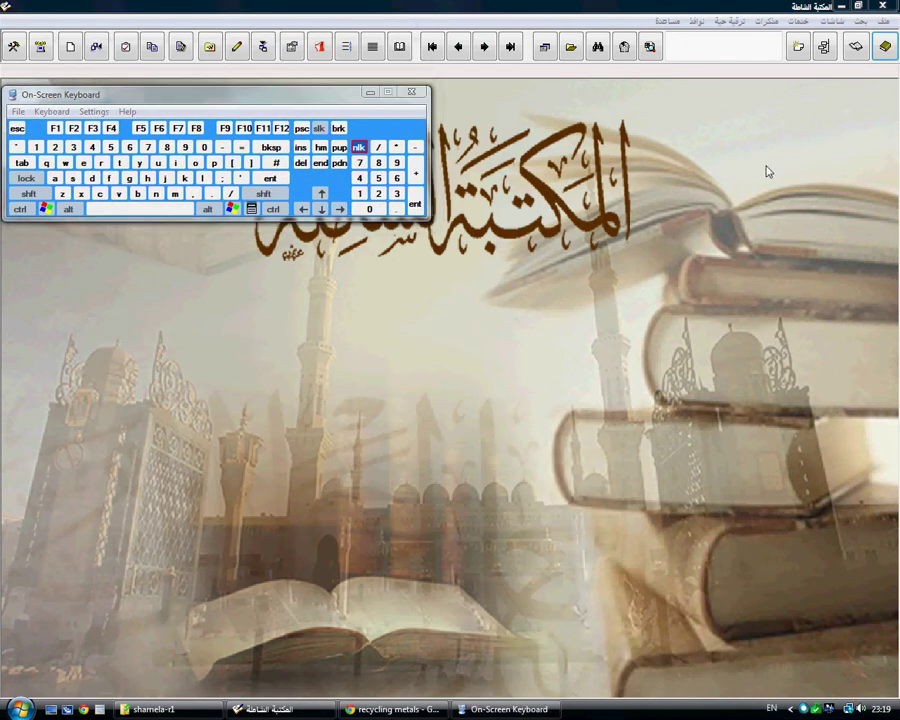
# Open the book selection window, expand the العقيدة category and open the book الفقه الأكبر
pyautogui.click(882, 58)
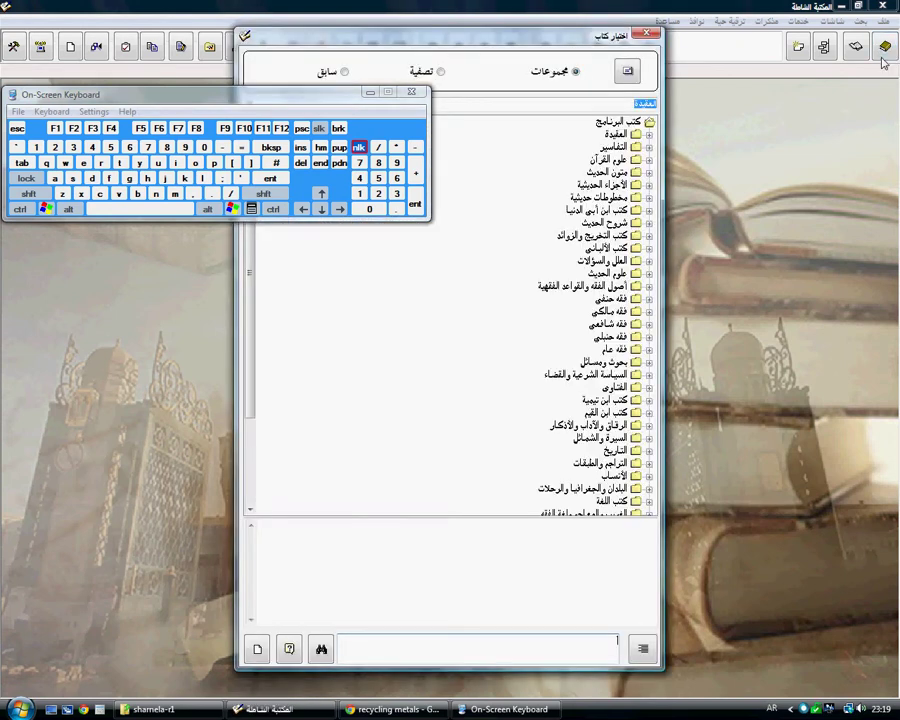
pyautogui.moveTo(587, 35); pyautogui.dragTo(672, 75)
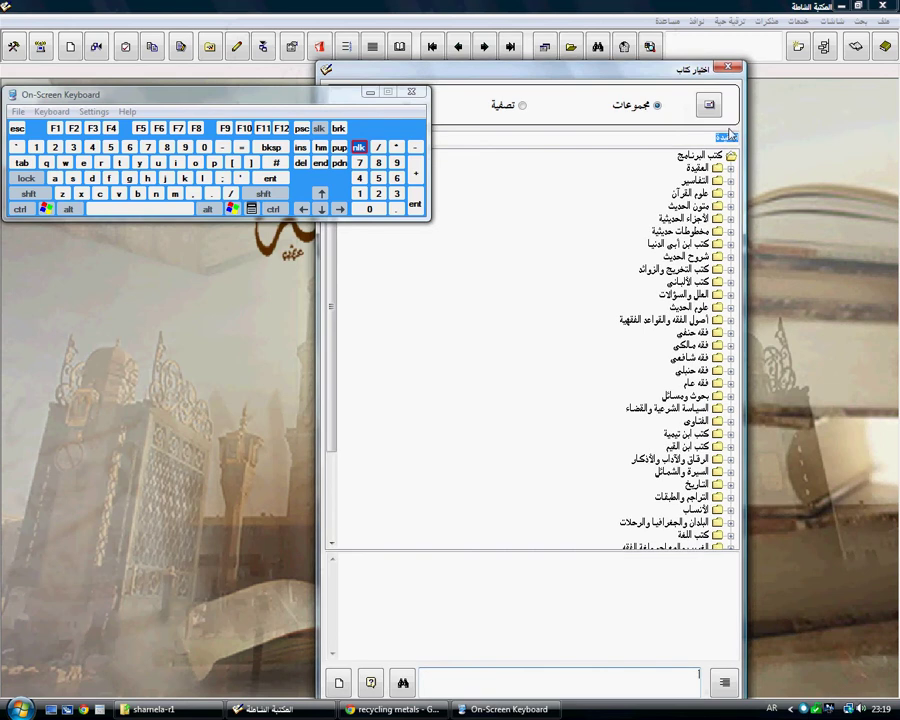
pyautogui.click(731, 171)
pyautogui.click(730, 170)
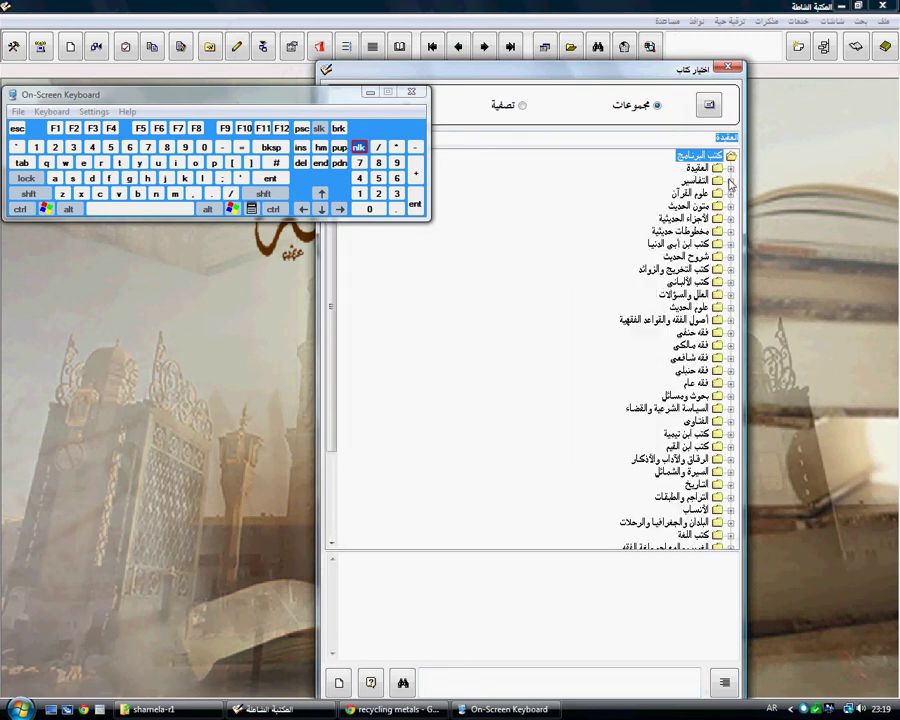
pyautogui.click(731, 181)
pyautogui.click(731, 181)
pyautogui.click(731, 194)
pyautogui.click(731, 194)
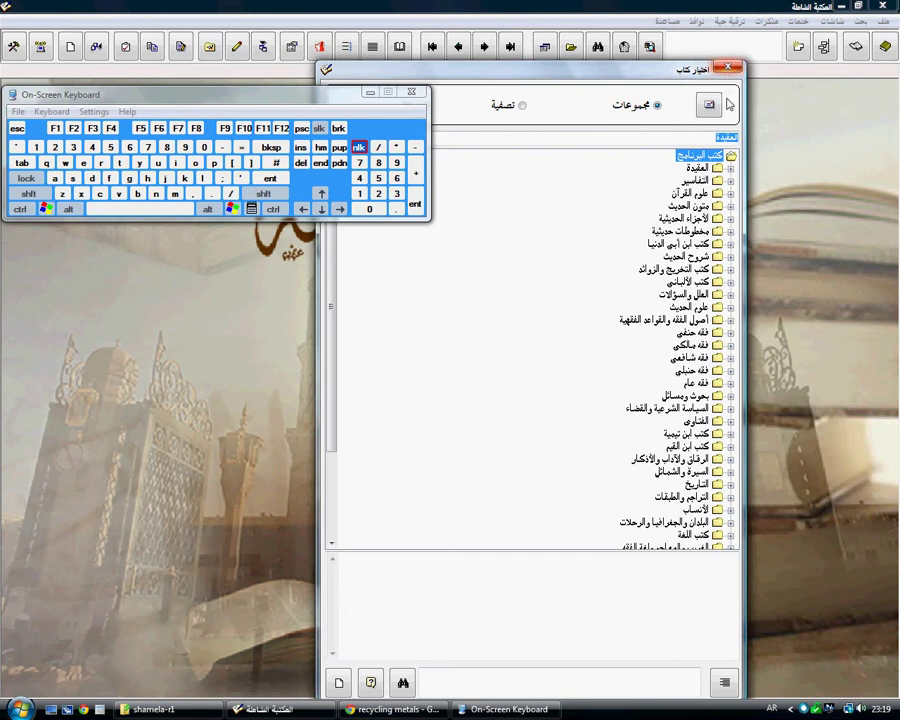
pyautogui.click(731, 169)
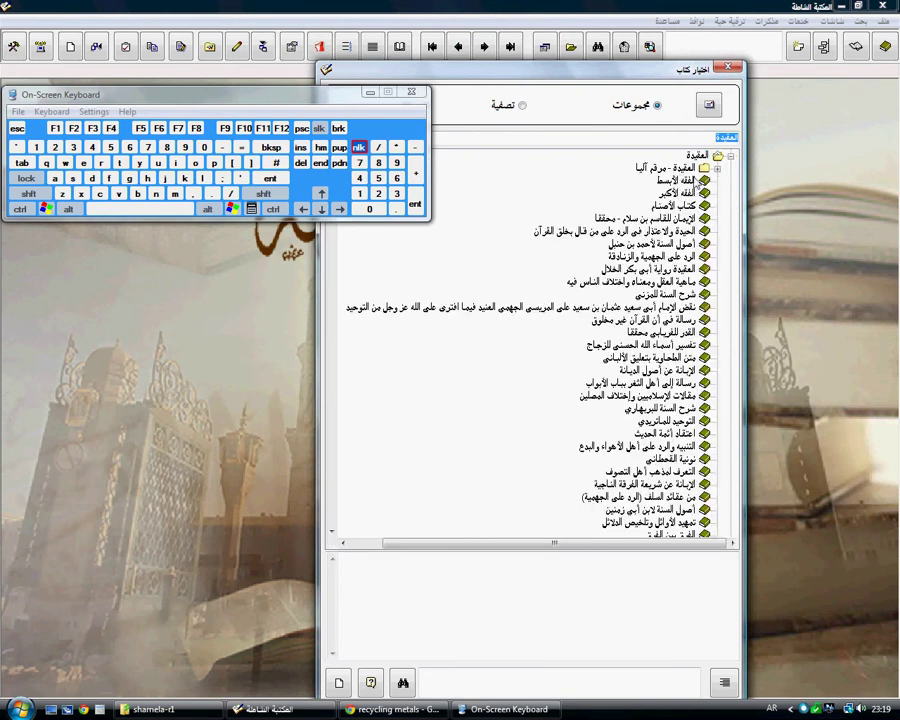
pyautogui.doubleClick(682, 194)
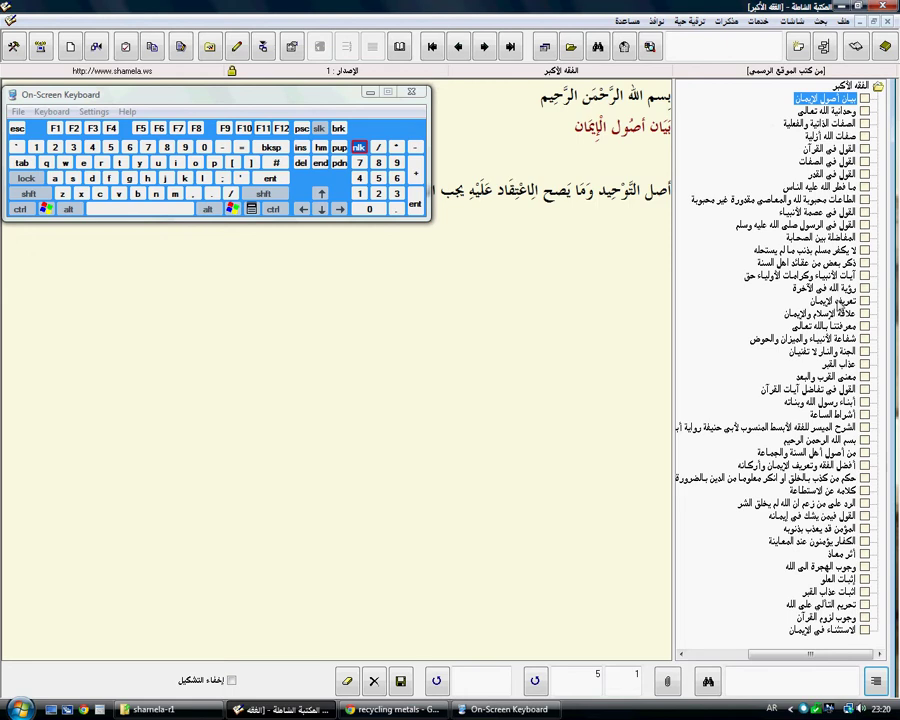
# Display the chapter تعريف الإيمان and minimize the on-screen keyboard to uncover the text
pyautogui.click(830, 301)
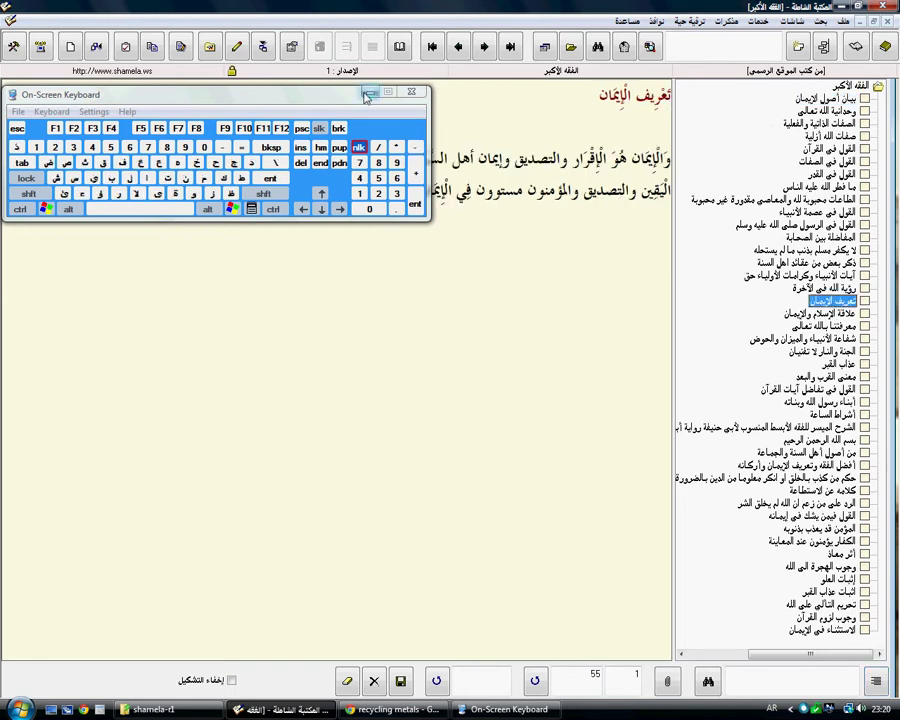
pyautogui.click(411, 92)
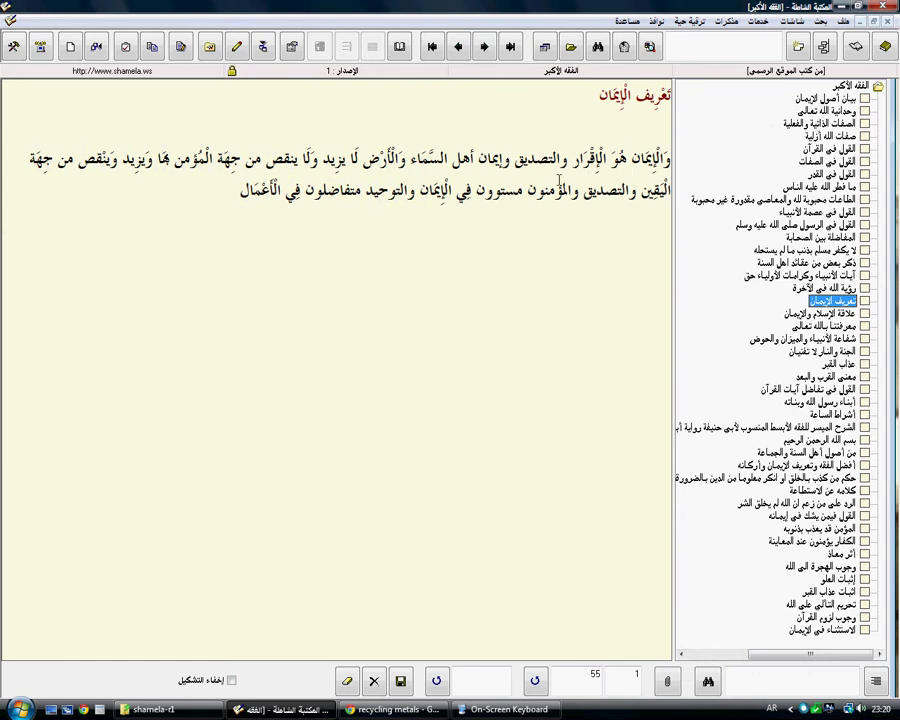
# Browse the book by next, previous, first and last page, ending on the chapter القول في عصمة الأنبياء
pyautogui.click(459, 50)
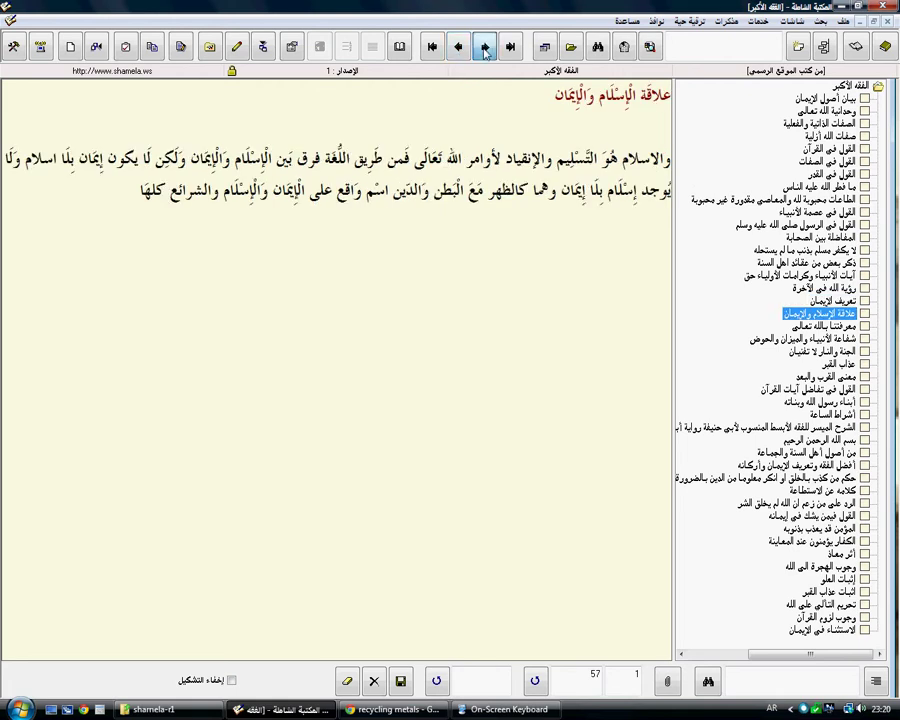
pyautogui.click(484, 47)
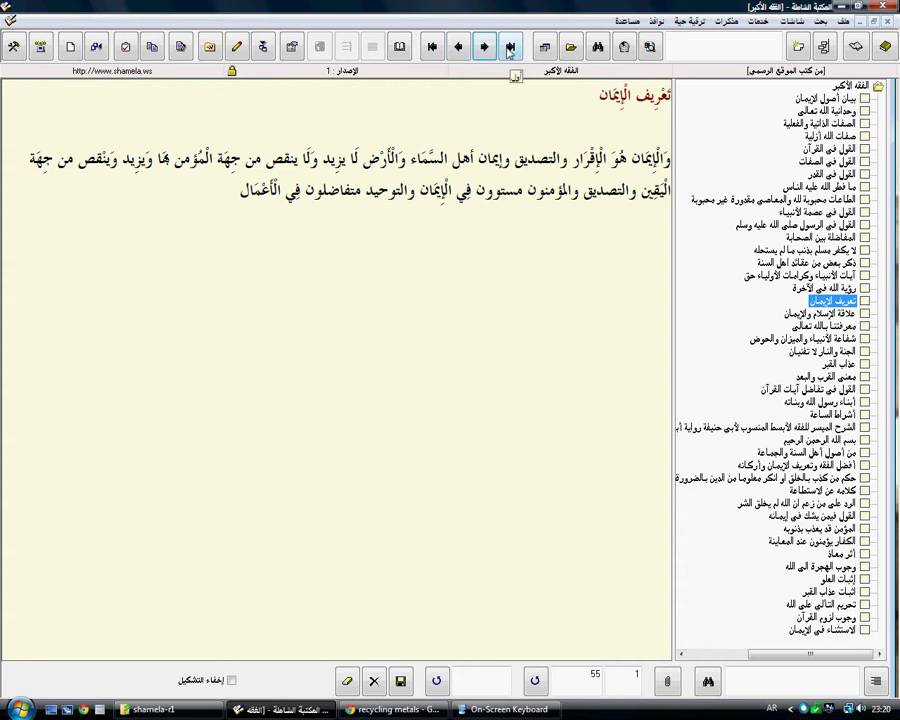
pyautogui.click(509, 48)
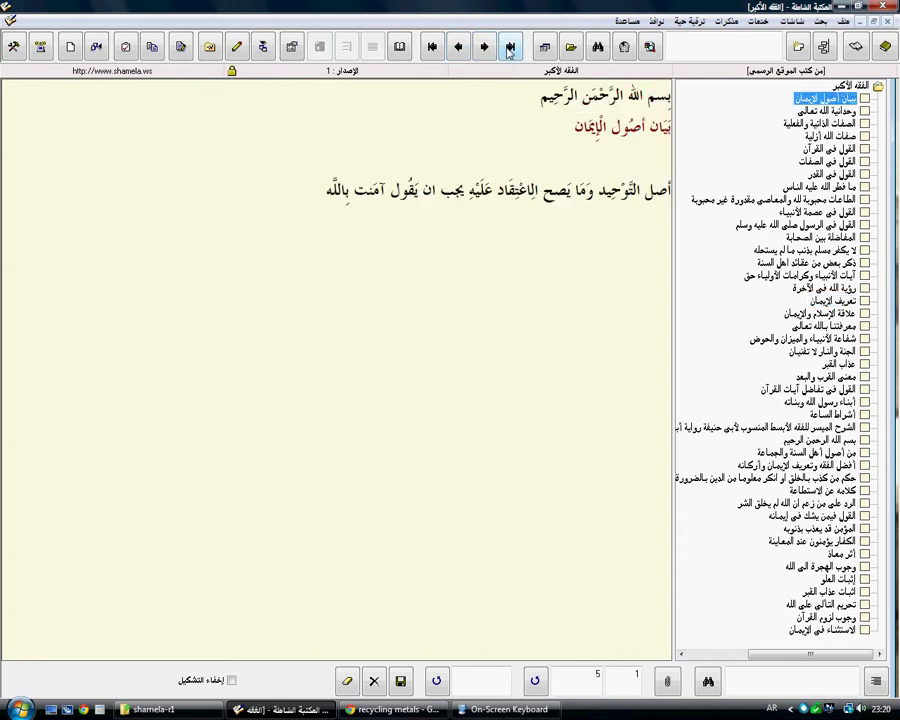
pyautogui.click(432, 48)
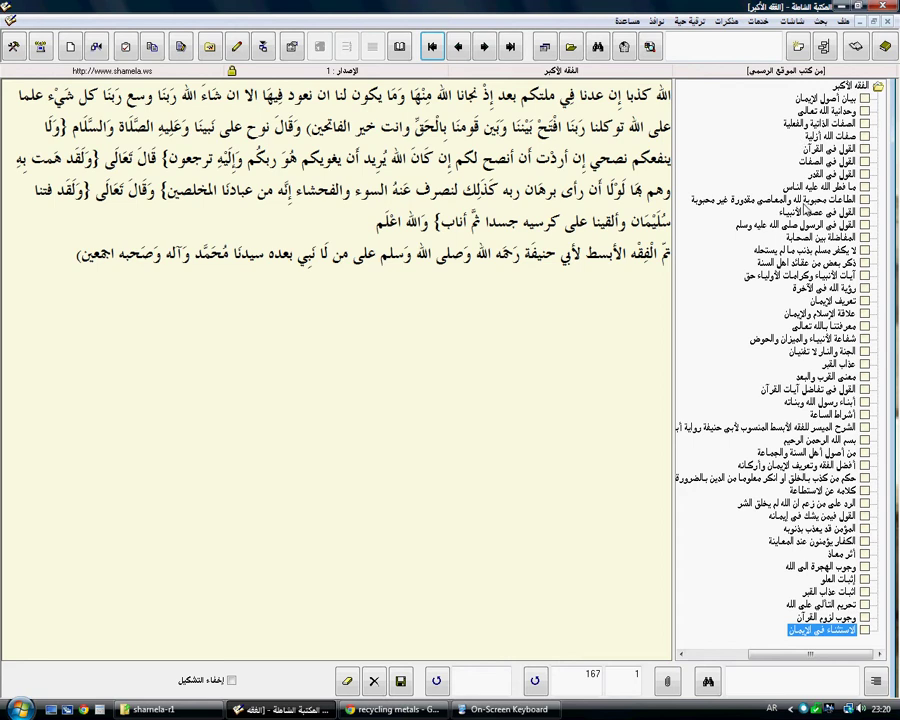
pyautogui.click(850, 213)
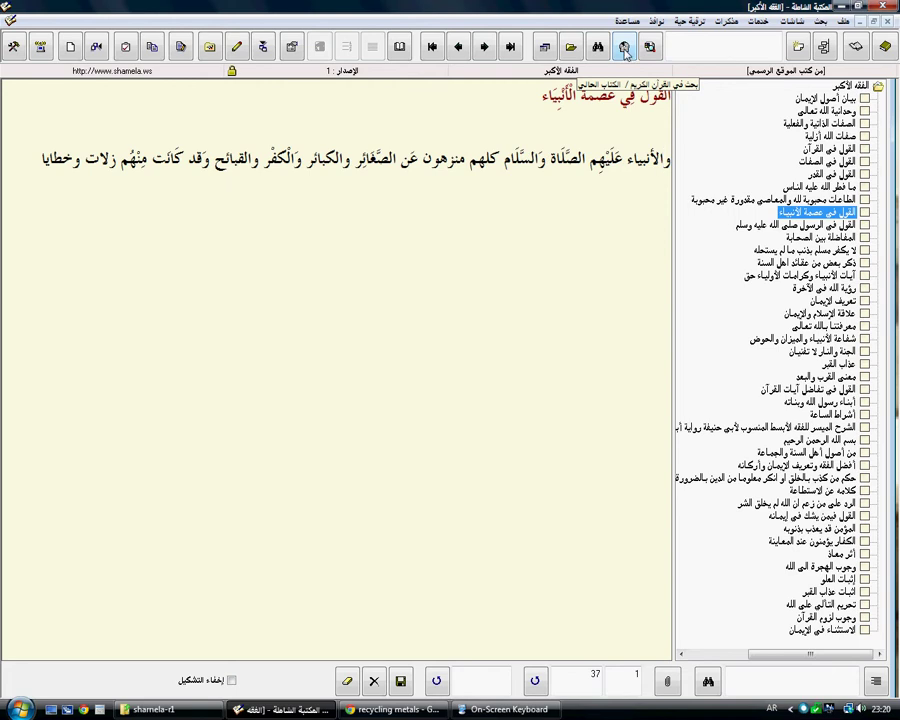
# Search the current book for الرسول using the on-screen keyboard, and run the same search a second time
pyautogui.click(624, 47)
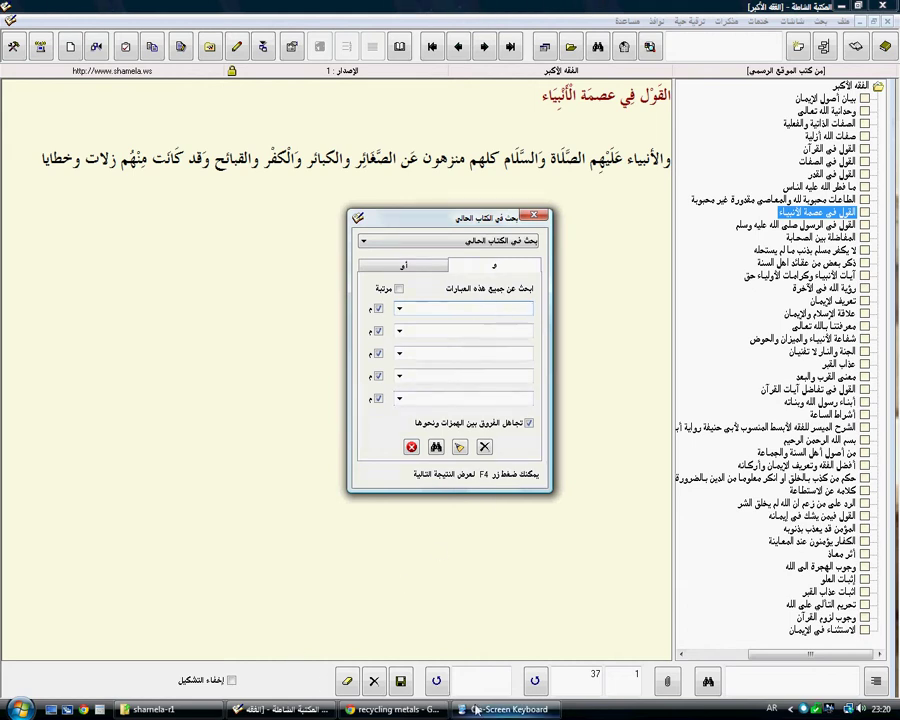
pyautogui.click(507, 709)
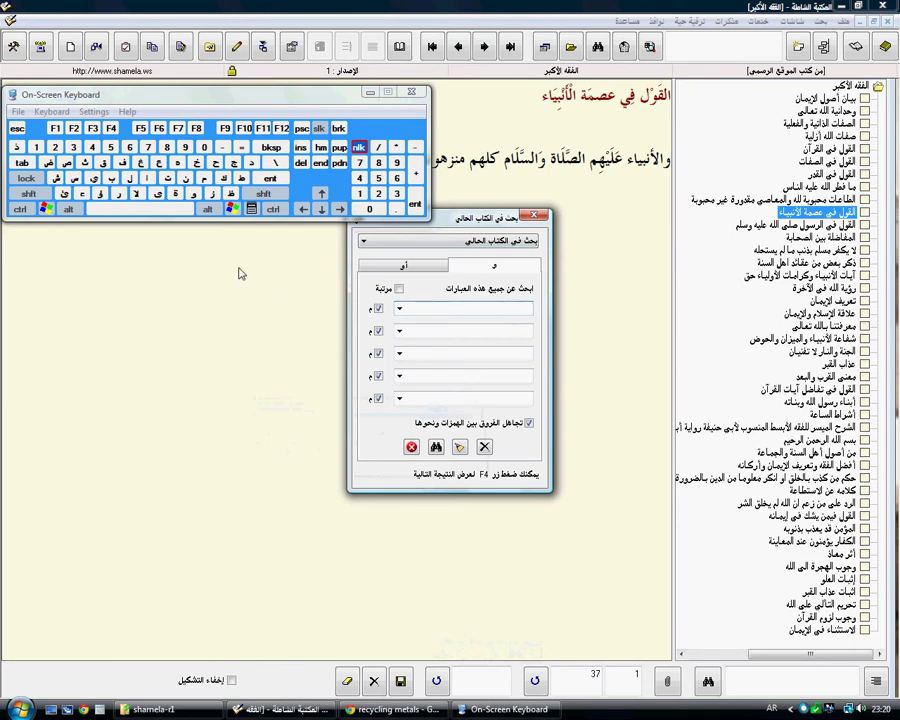
pyautogui.click(147, 178)
pyautogui.click(128, 178)
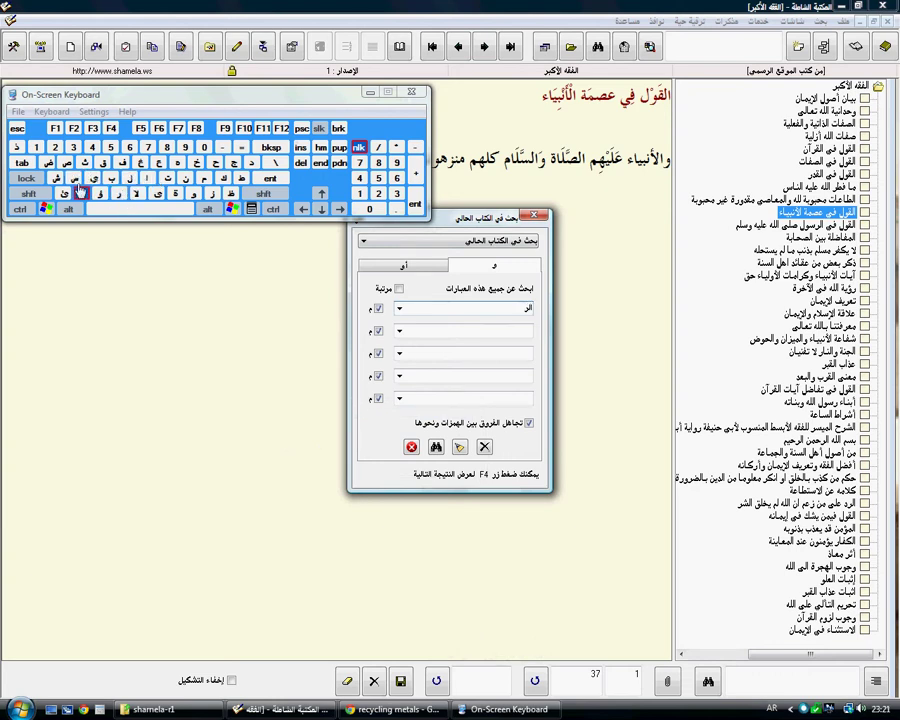
pyautogui.click(76, 181)
pyautogui.click(194, 195)
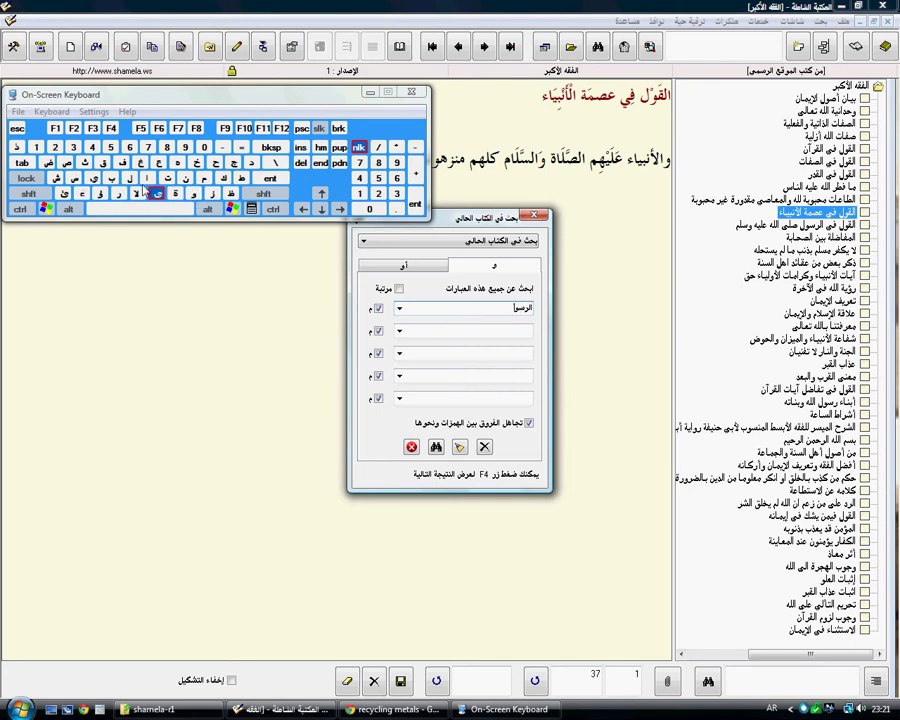
pyautogui.click(128, 178)
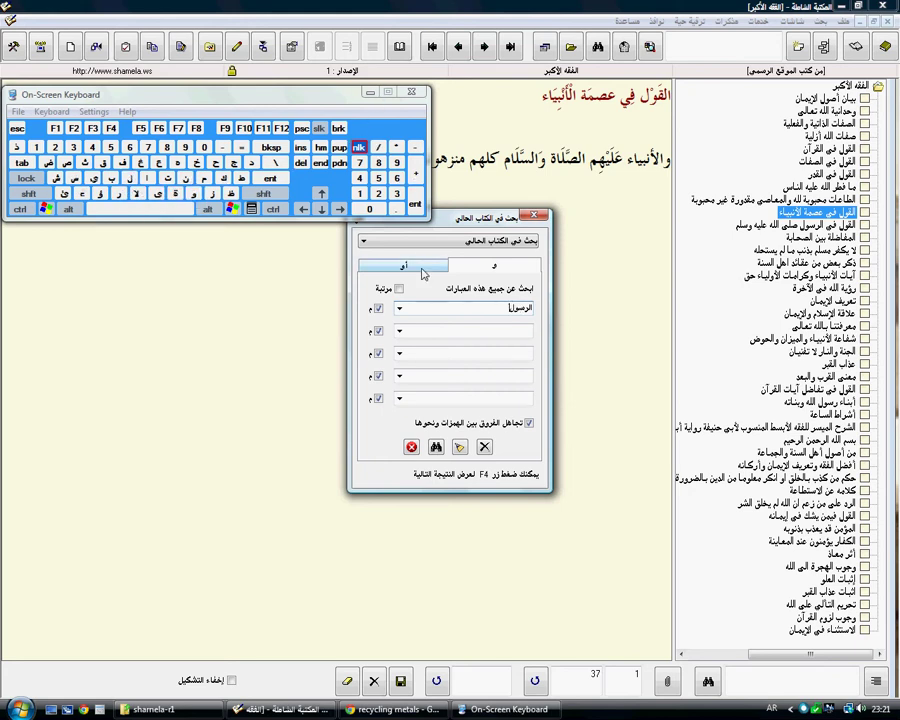
pyautogui.click(436, 447)
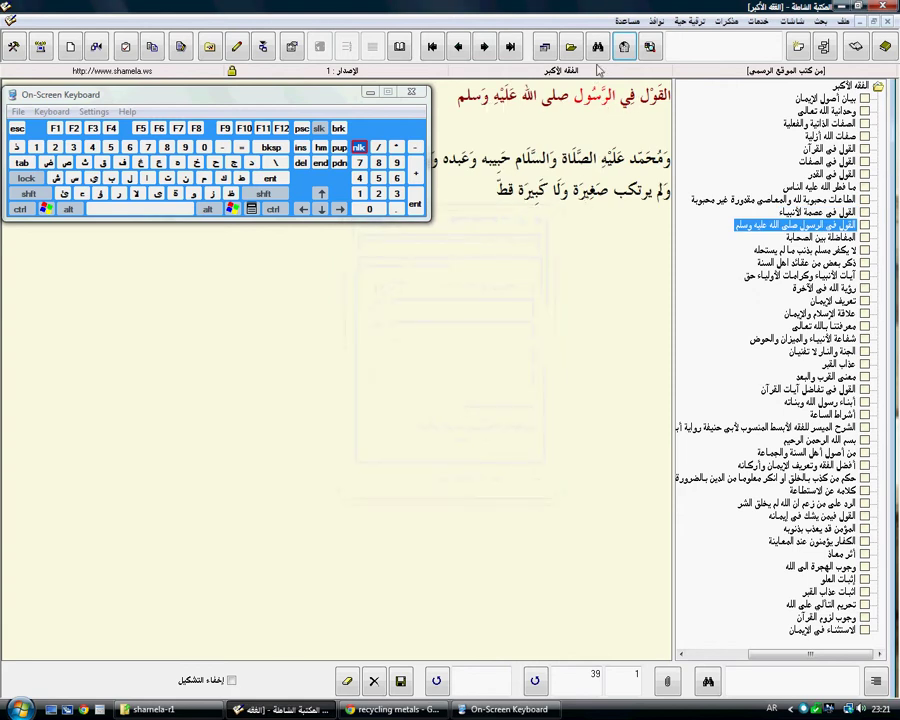
pyautogui.click(624, 47)
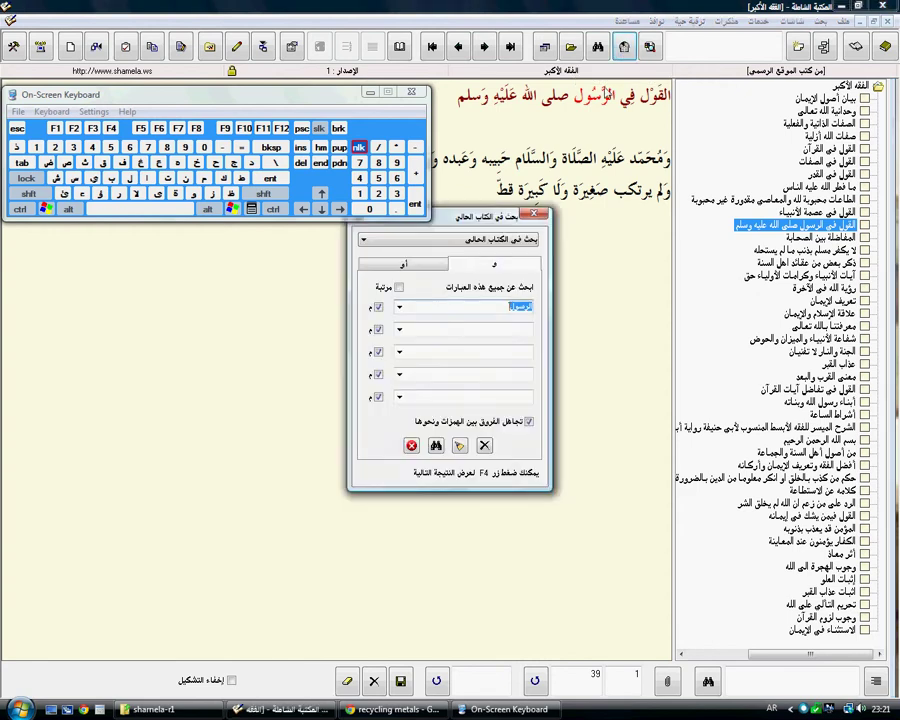
pyautogui.click(436, 447)
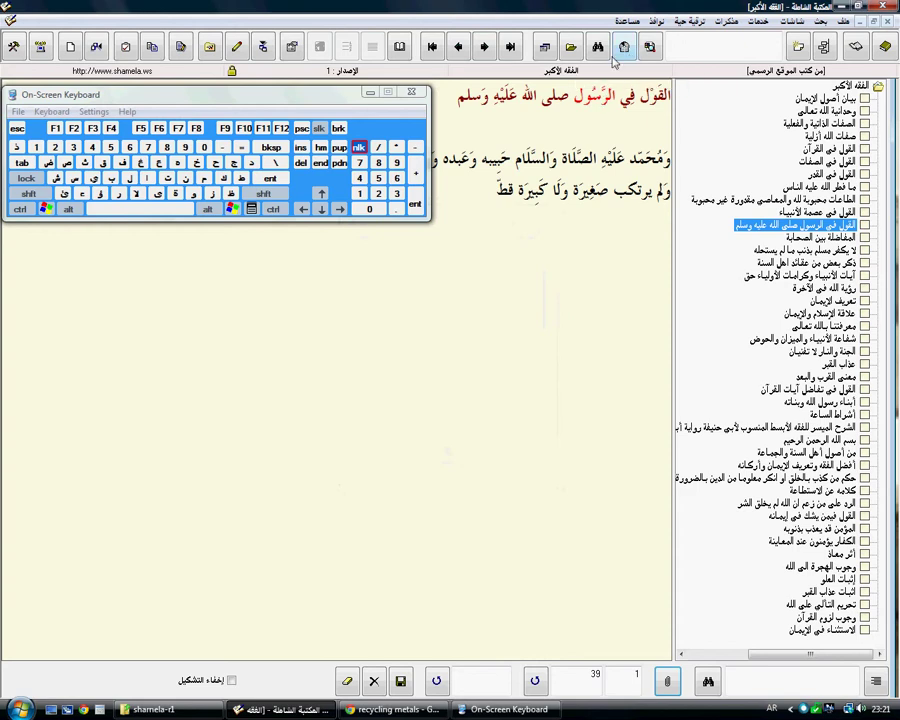
# Search the current book for الايمان using the on-screen keyboard, and minimize the keyboard to see the whole page
pyautogui.click(623, 47)
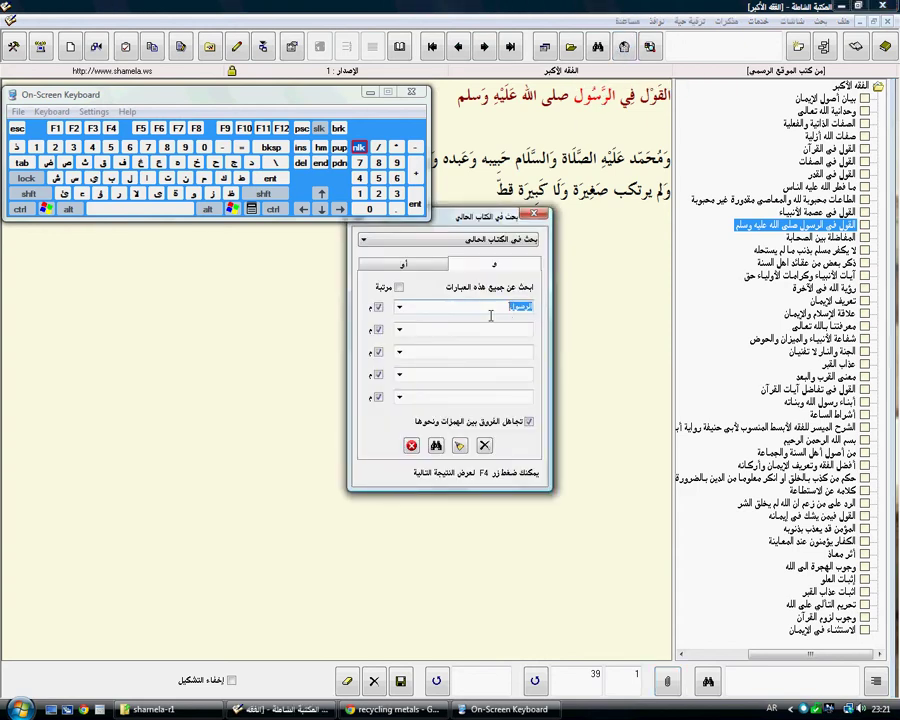
pyautogui.click(131, 180)
pyautogui.click(130, 178)
pyautogui.click(96, 182)
pyautogui.click(205, 182)
pyautogui.click(148, 178)
pyautogui.click(185, 178)
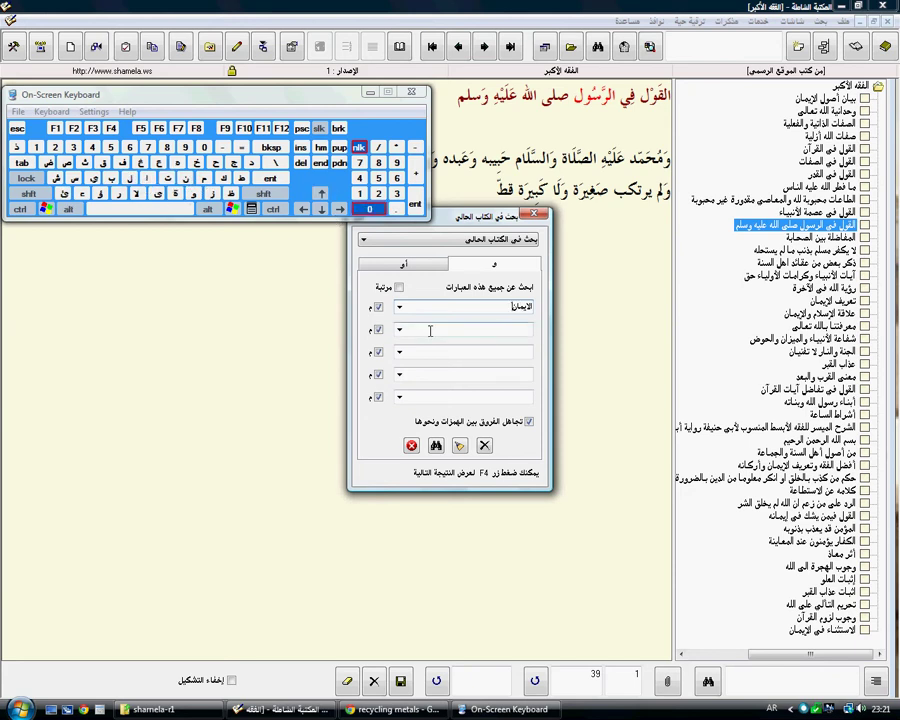
pyautogui.click(436, 446)
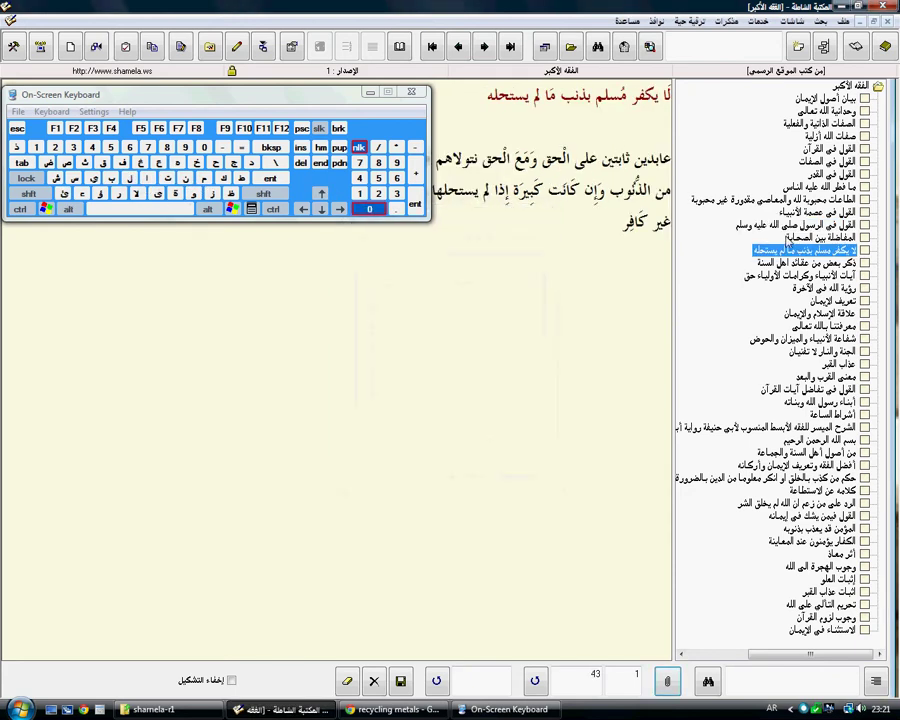
pyautogui.click(370, 92)
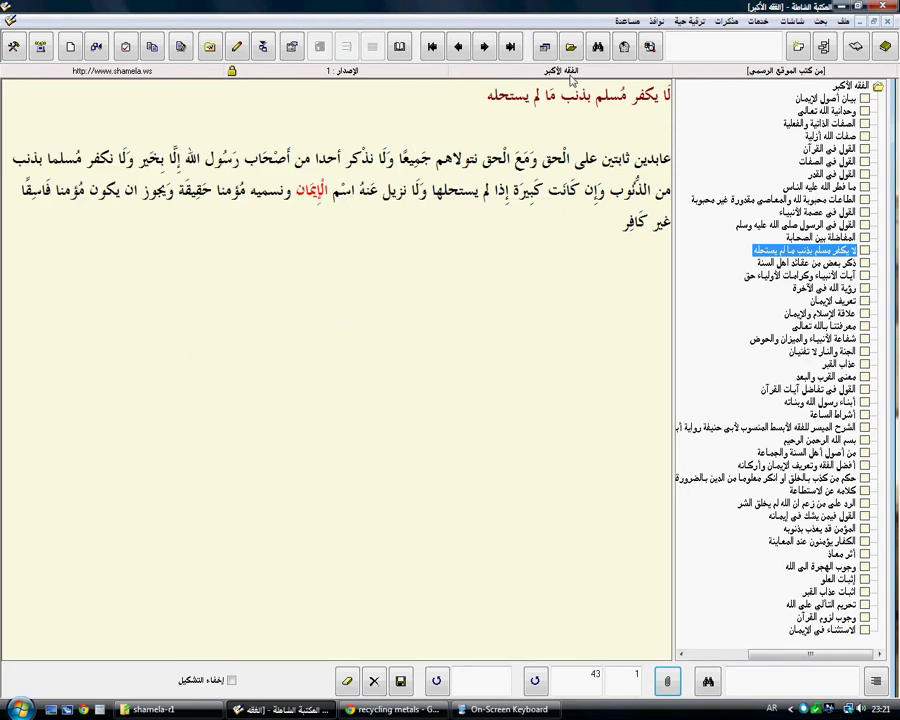
# Repeat the current-book search for الايمان twice to move on to its following occurrences
pyautogui.click(598, 48)
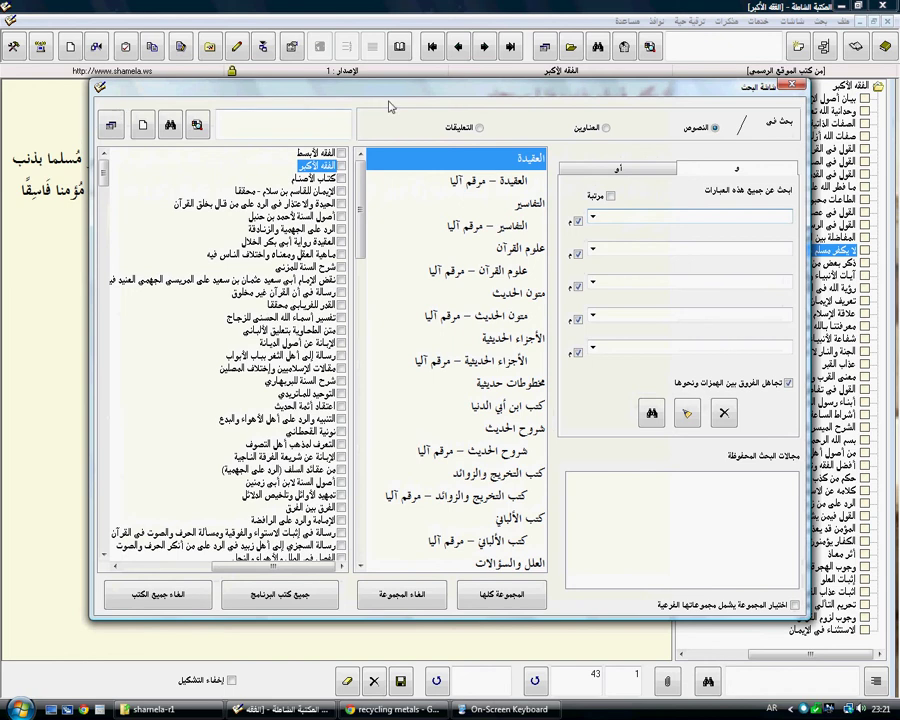
pyautogui.click(790, 86)
pyautogui.click(623, 48)
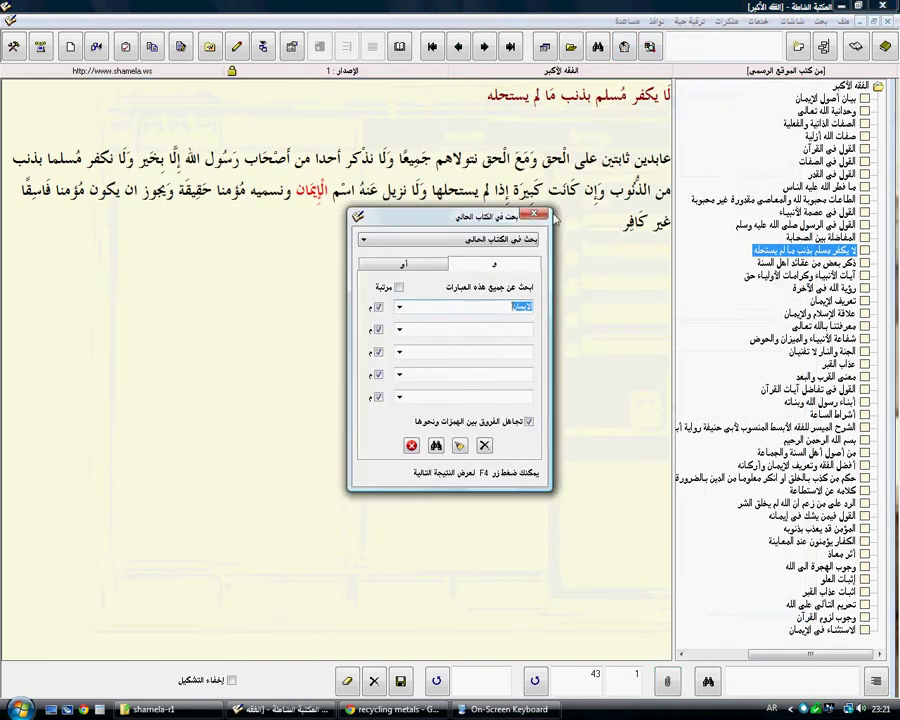
pyautogui.click(435, 445)
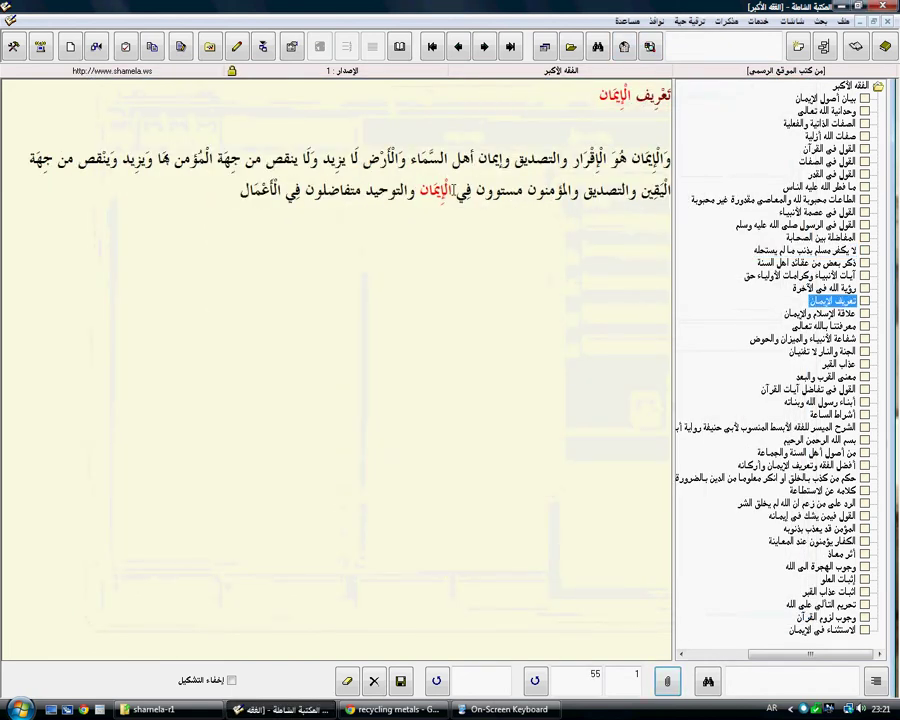
pyautogui.click(624, 47)
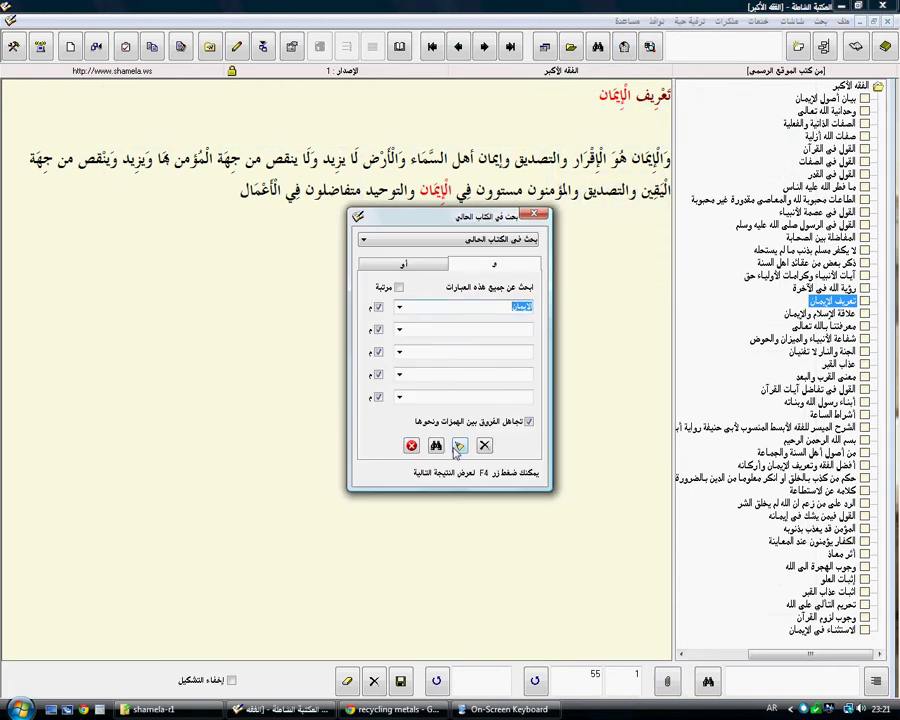
pyautogui.click(434, 494)
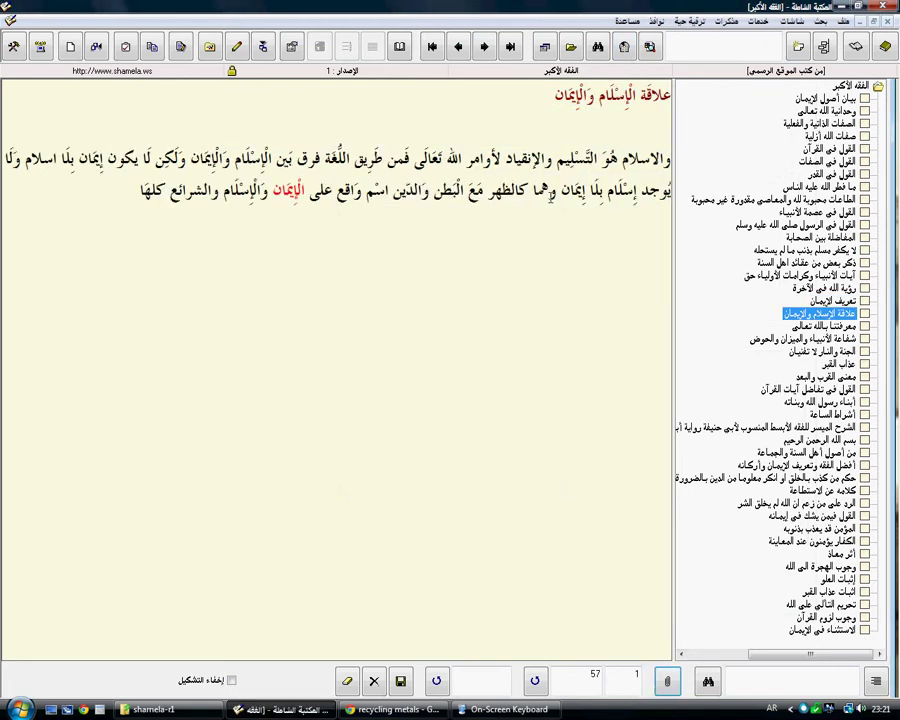
# Close the book, open the Quran and its commentaries, and go to verse 25 of surah الصافات
pyautogui.click(887, 22)
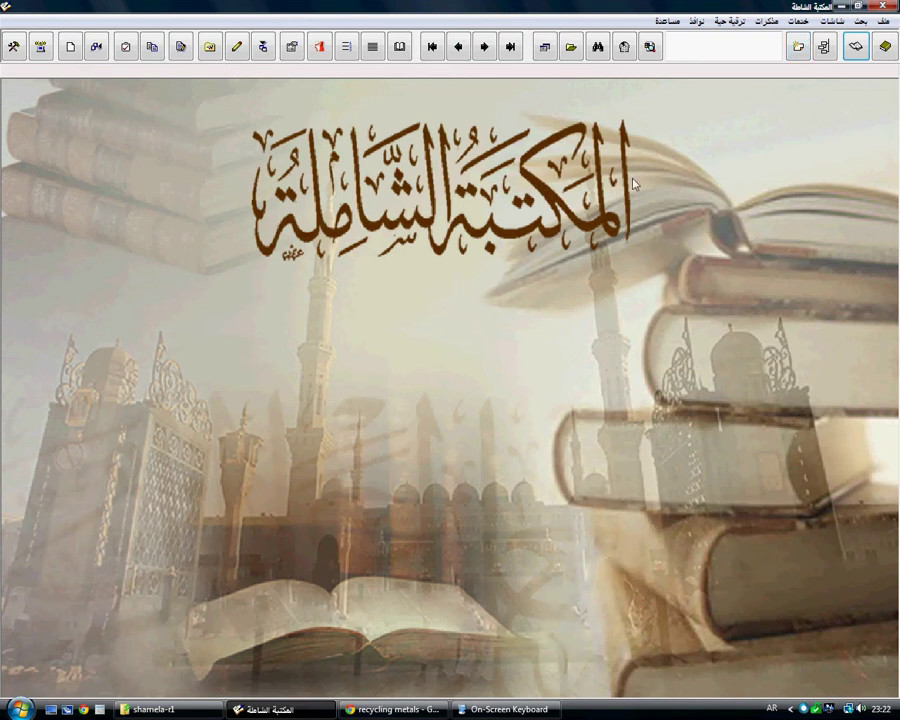
pyautogui.click(400, 47)
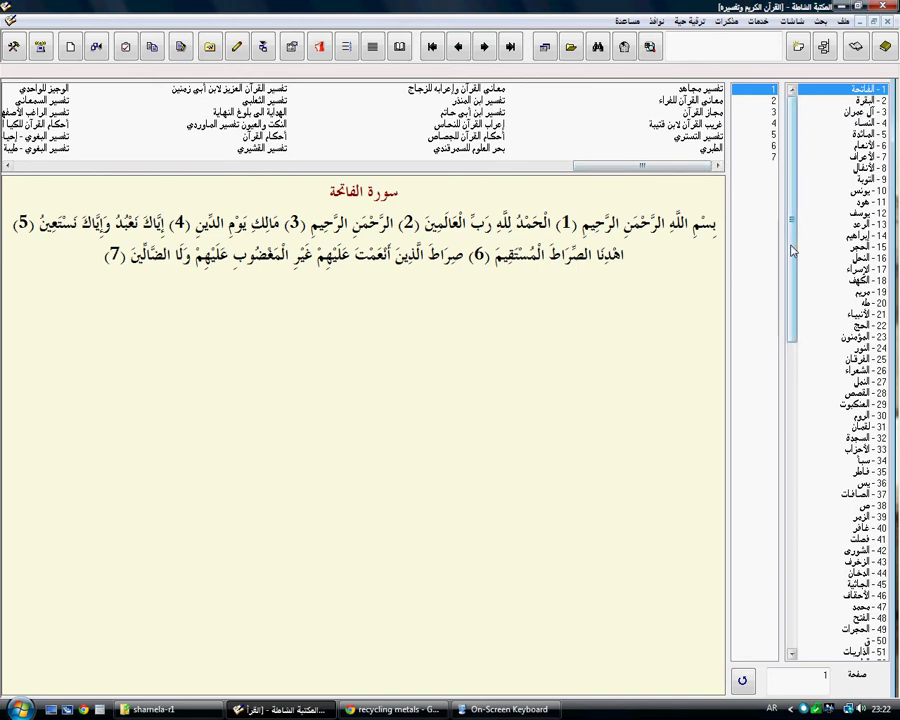
pyautogui.moveTo(793, 250); pyautogui.dragTo(795, 362)
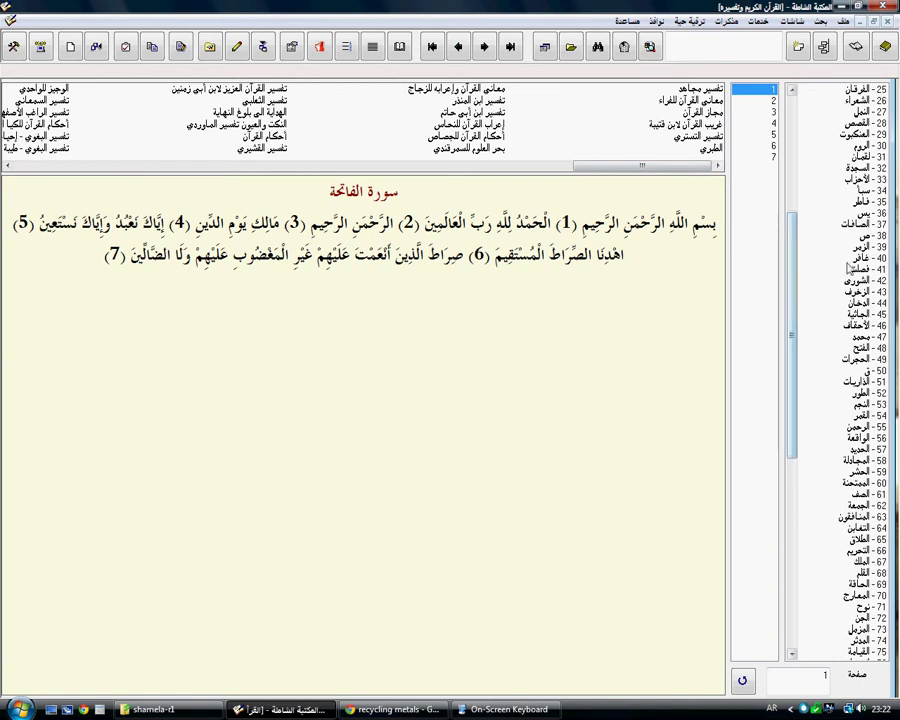
pyautogui.click(855, 225)
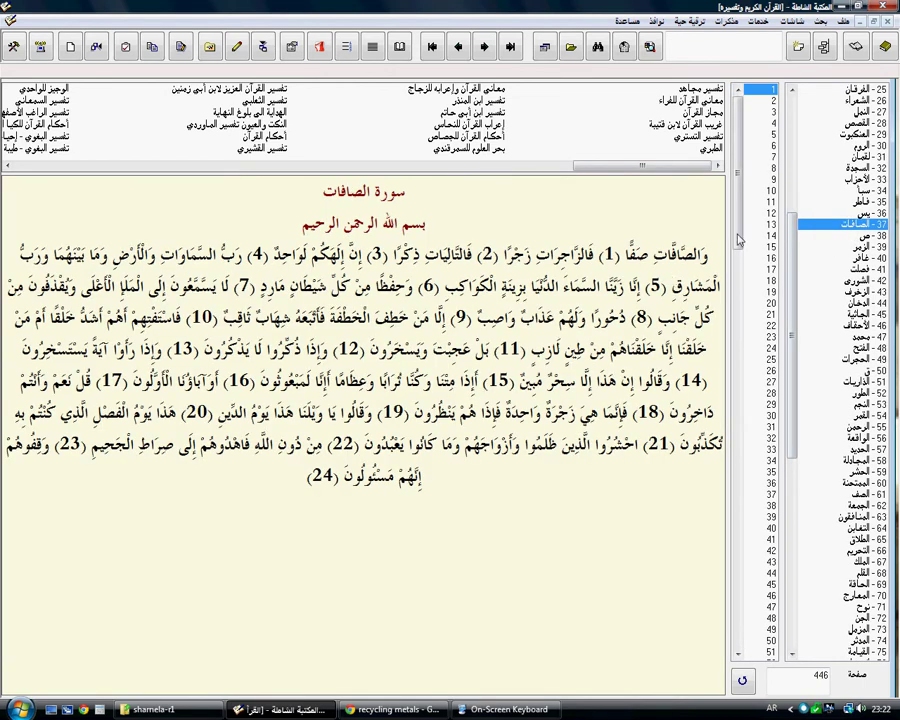
pyautogui.click(766, 348)
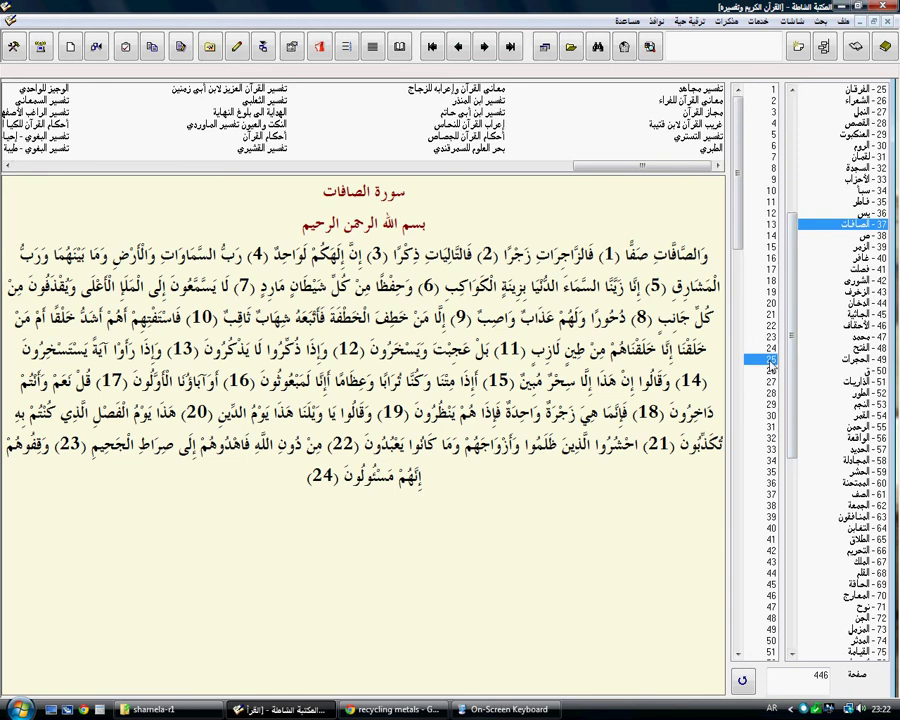
pyautogui.scroll(-3, 548, 255)
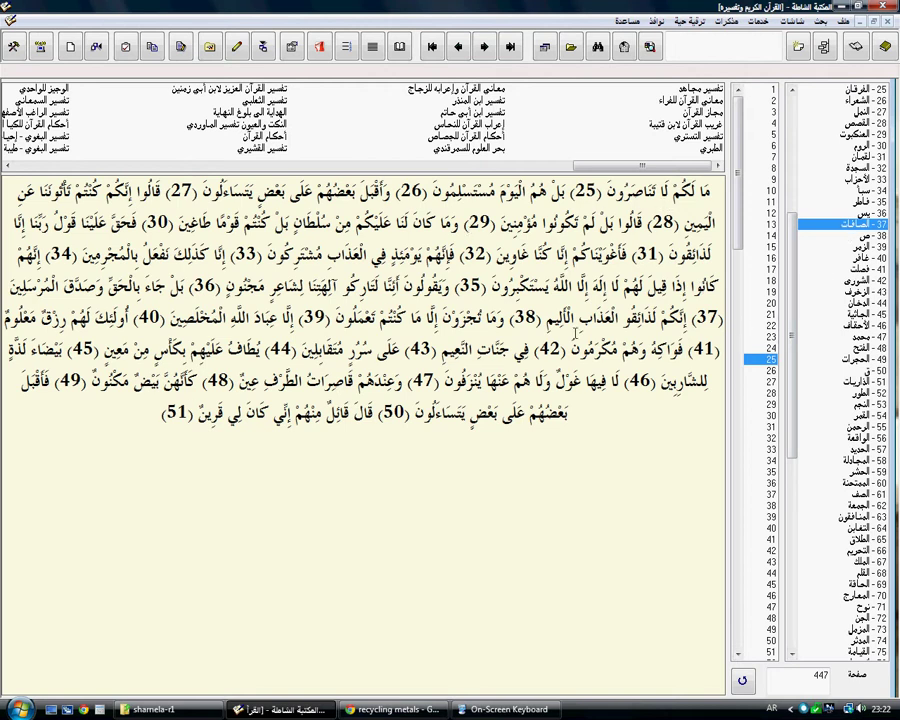
# Show تفسير الجلالين for the selected verse, return to the start of the commentary list, and close the Quran window
pyautogui.moveTo(638, 168); pyautogui.dragTo(467, 187)
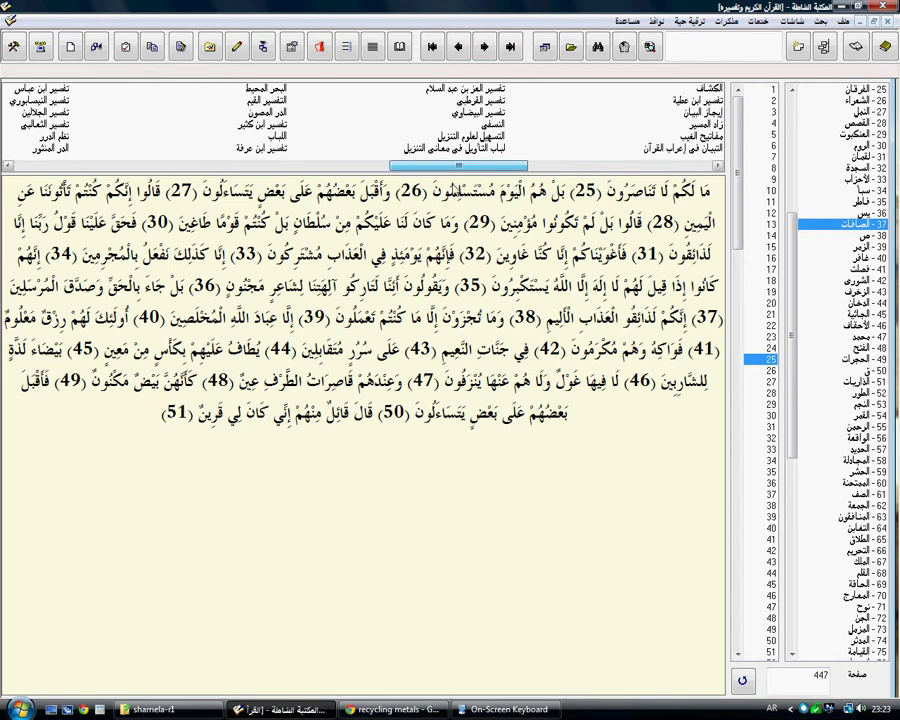
pyautogui.click(45, 112)
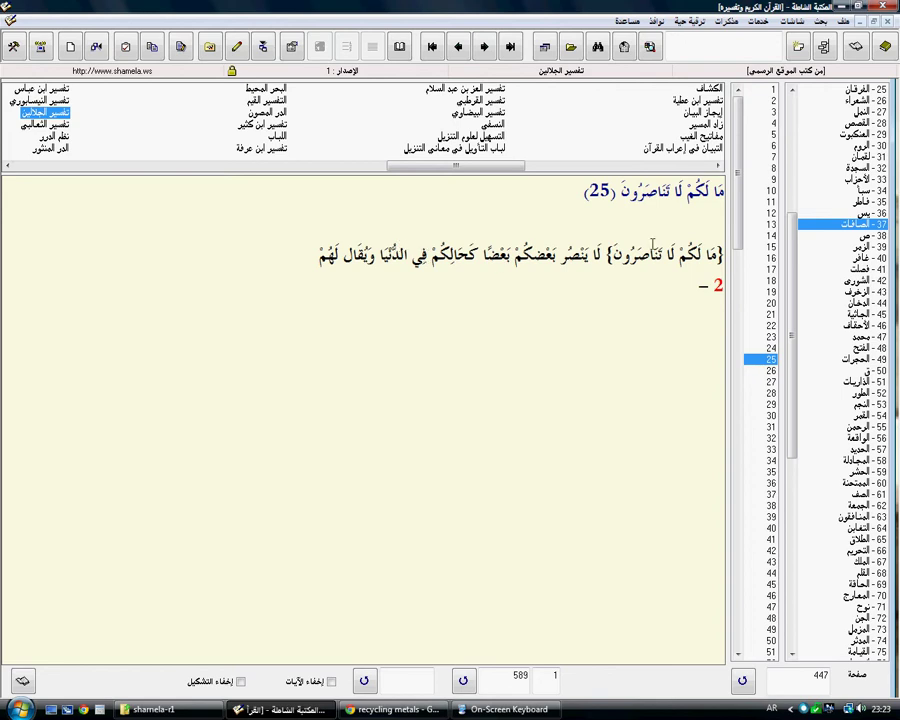
pyautogui.moveTo(501, 172); pyautogui.dragTo(706, 172)
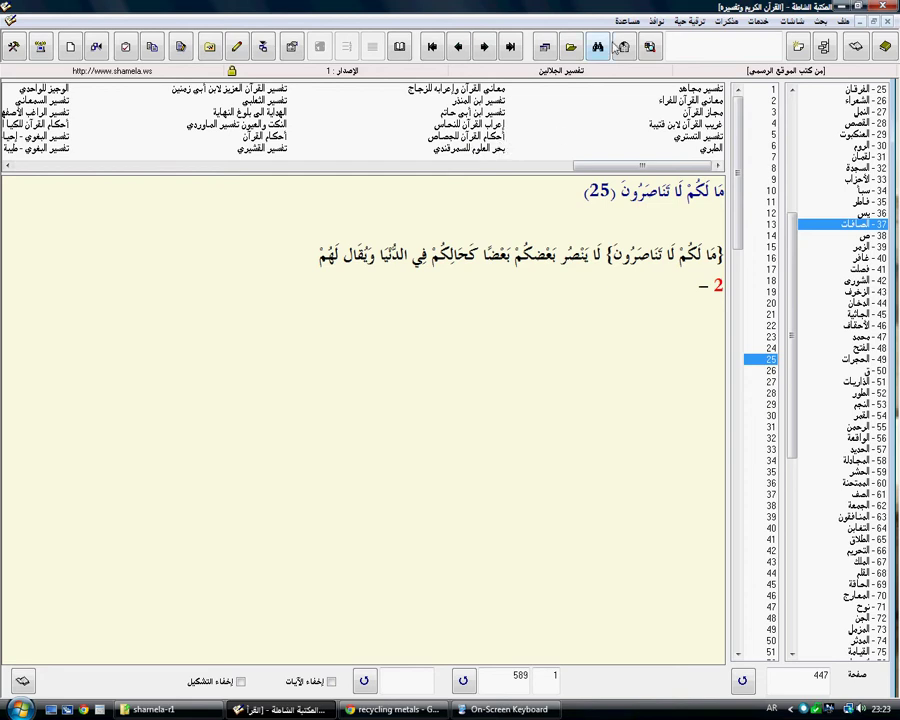
pyautogui.click(886, 22)
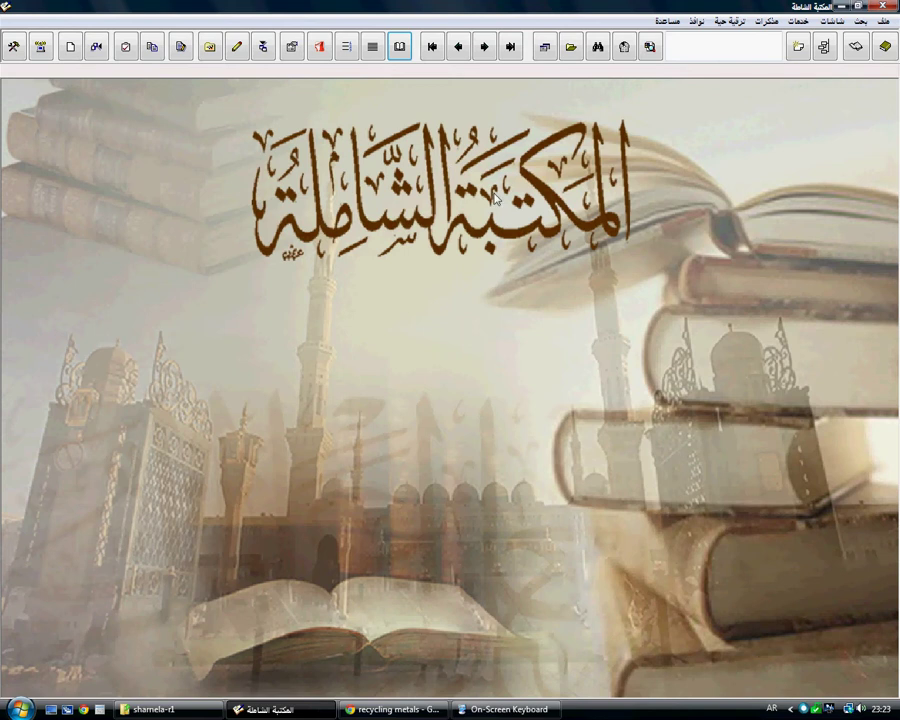
# Open the Quran search and choose بحث في القرآن الكريم as its scope
pyautogui.click(624, 47)
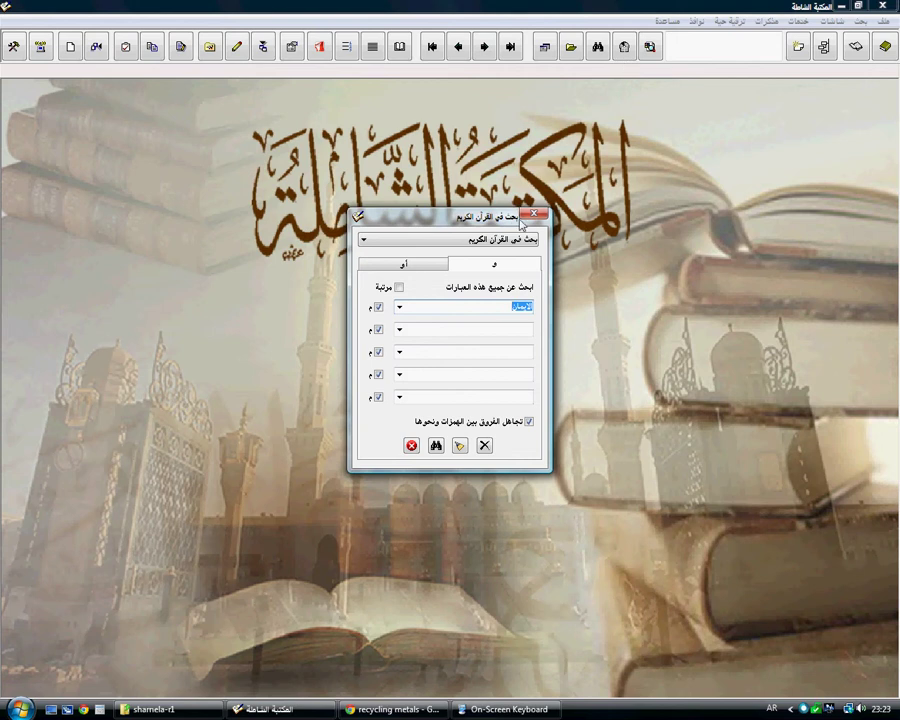
pyautogui.click(488, 244)
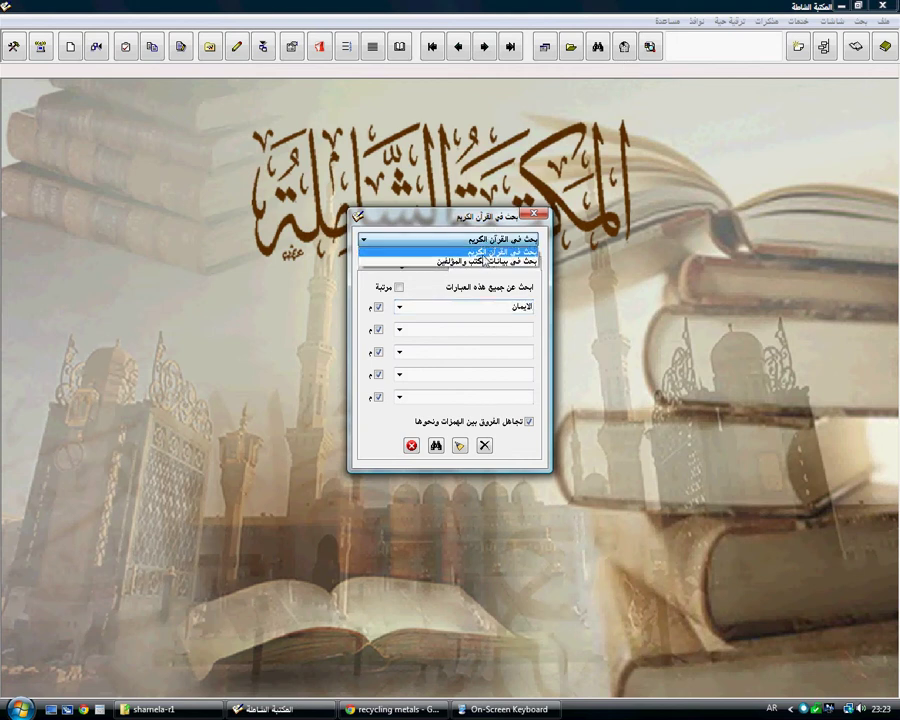
pyautogui.click(490, 251)
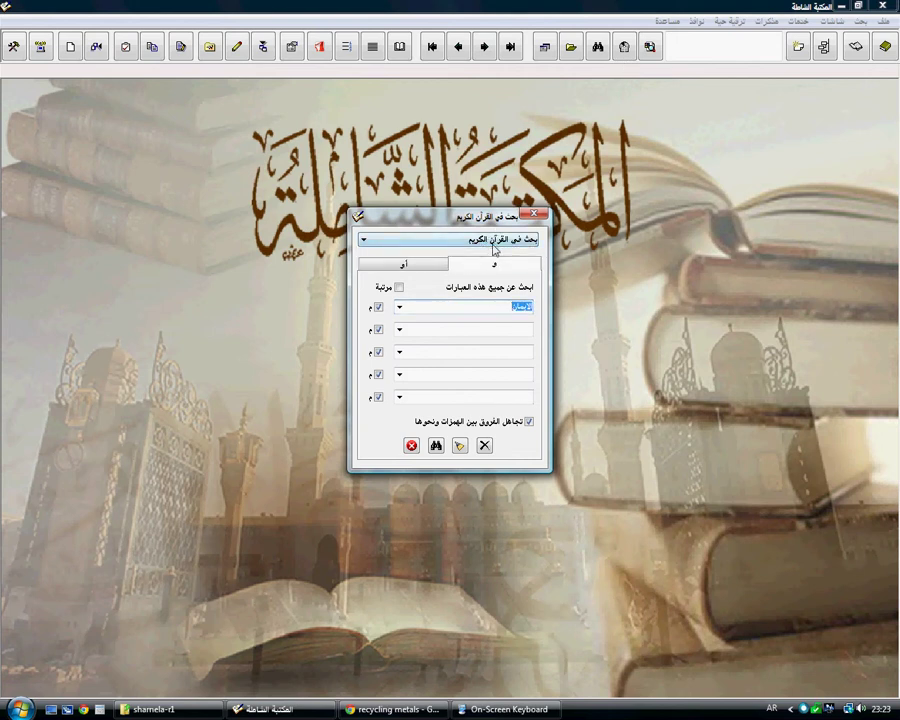
# Replace the search term with تناصرون using the on-screen keyboard, run the Quran search, and minimize the keyboard
pyautogui.click(506, 310)
pyautogui.moveTo(511, 312); pyautogui.dragTo(626, 295)
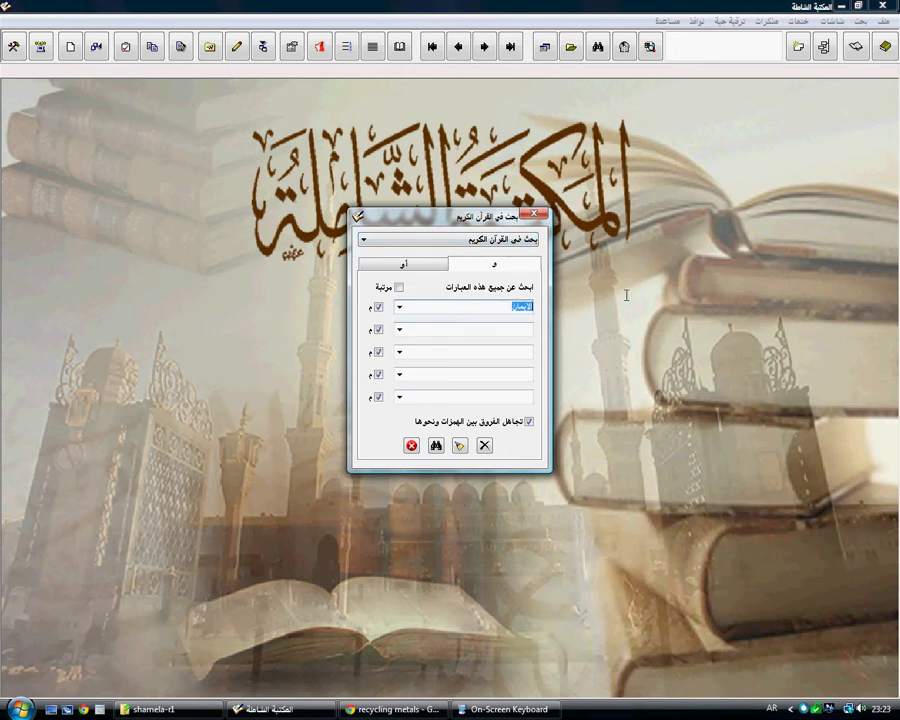
pyautogui.click(508, 706)
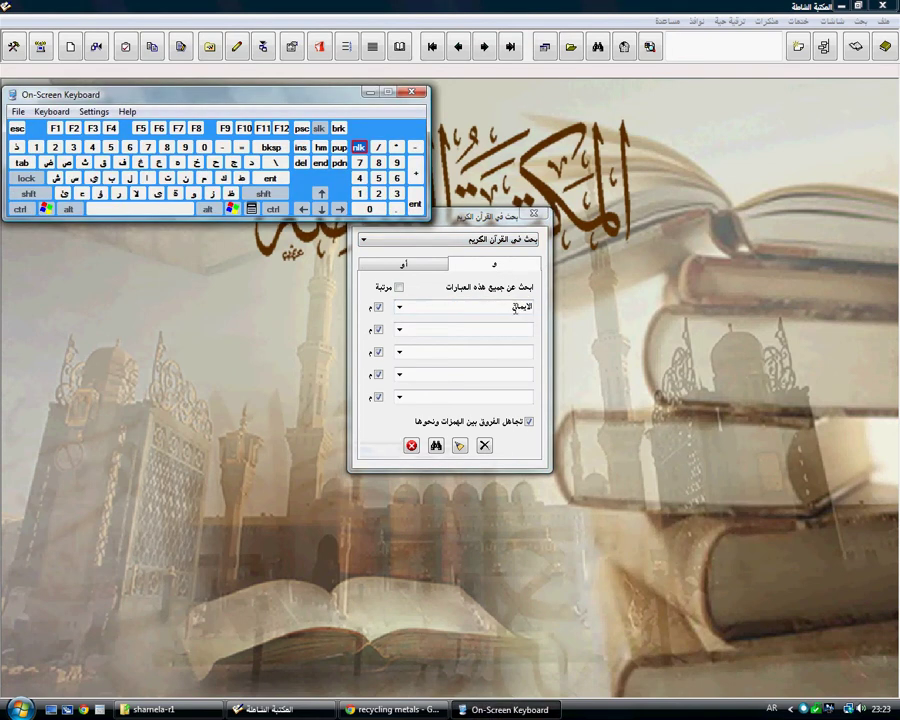
pyautogui.moveTo(507, 311); pyautogui.dragTo(572, 309)
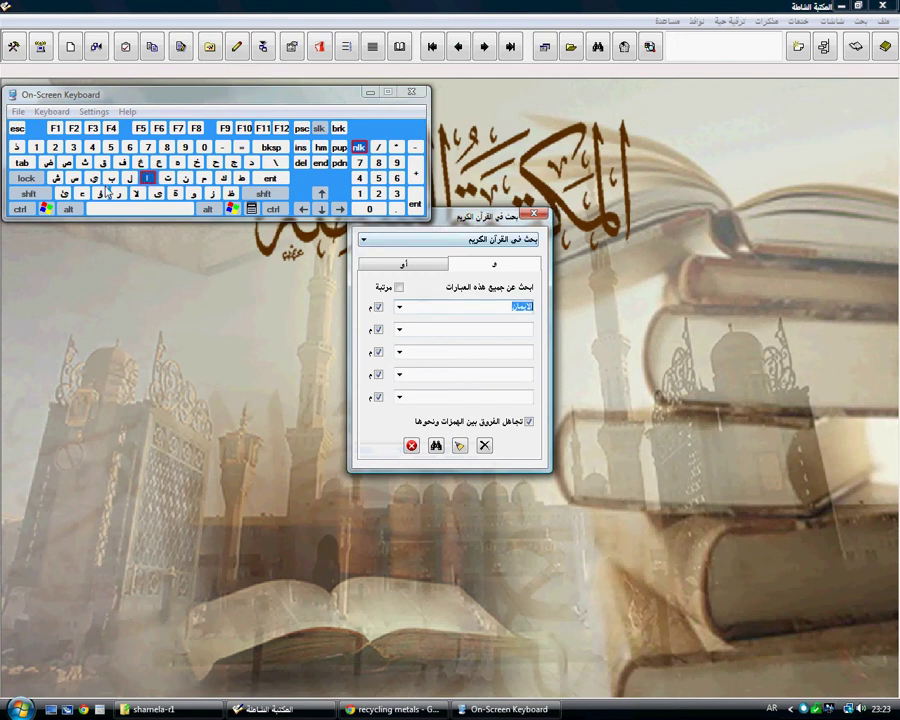
pyautogui.click(175, 179)
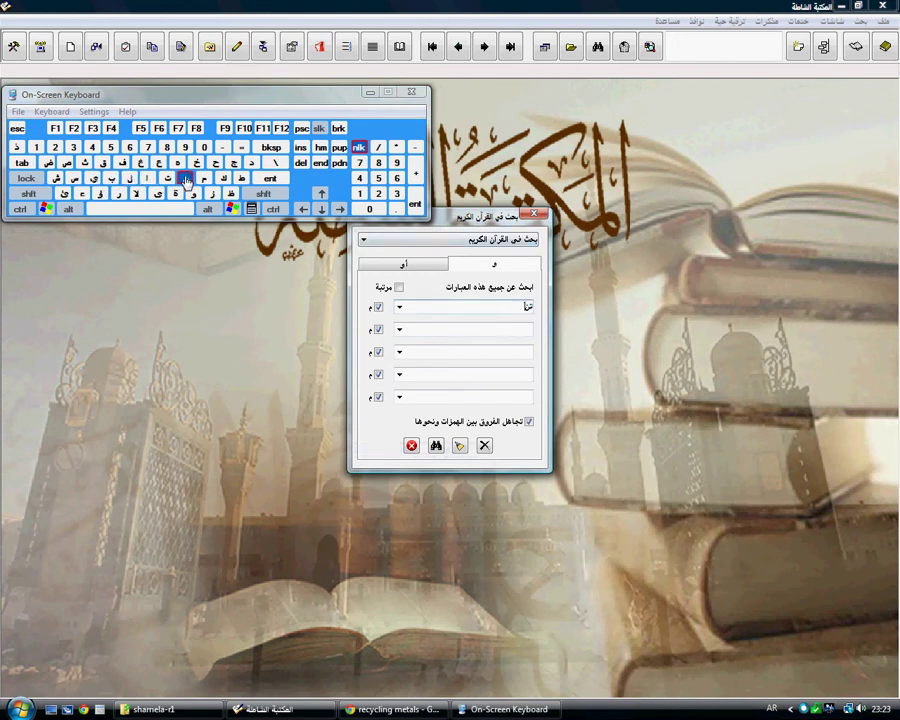
pyautogui.click(152, 180)
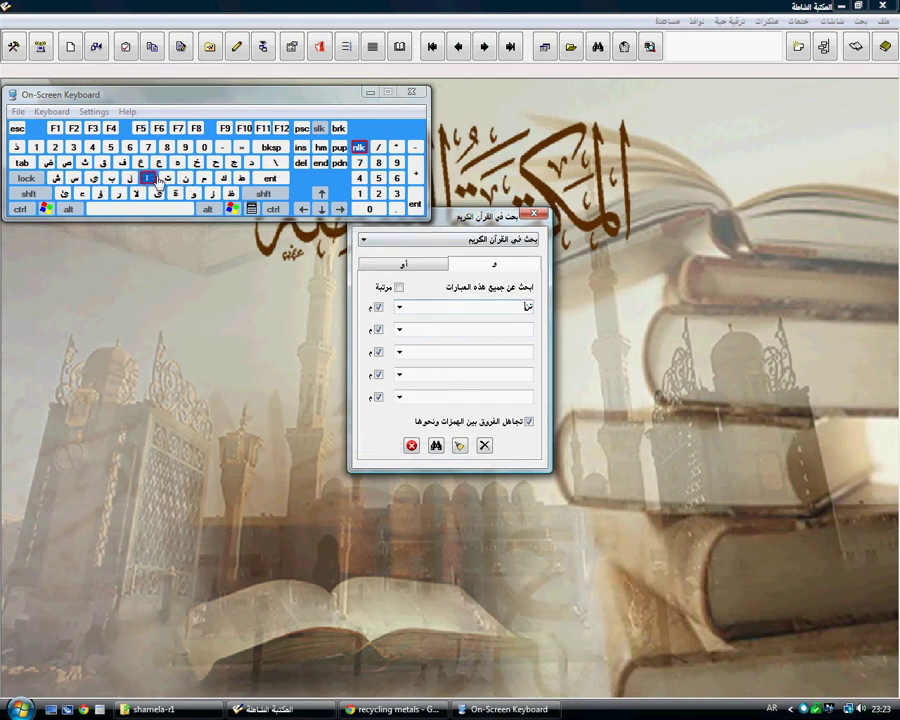
pyautogui.click(69, 165)
pyautogui.click(118, 193)
pyautogui.click(193, 193)
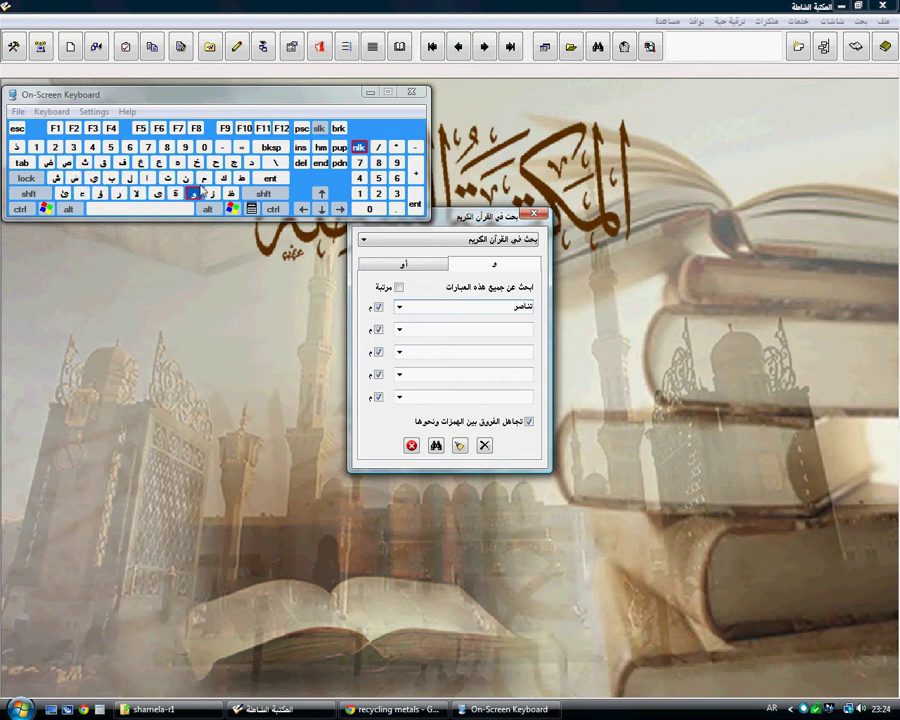
pyautogui.click(186, 179)
pyautogui.click(433, 449)
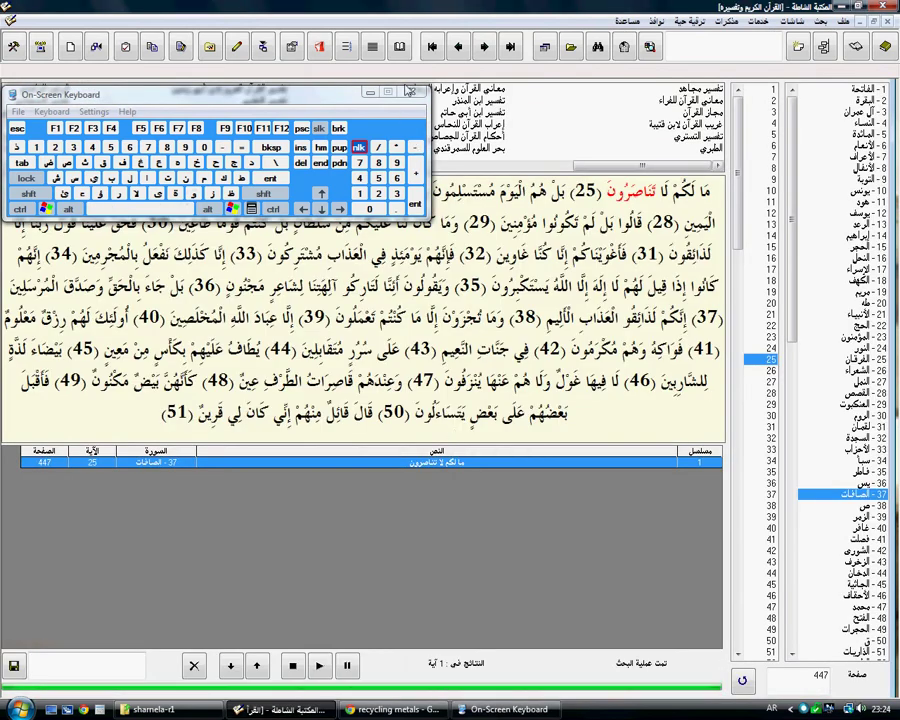
pyautogui.click(371, 92)
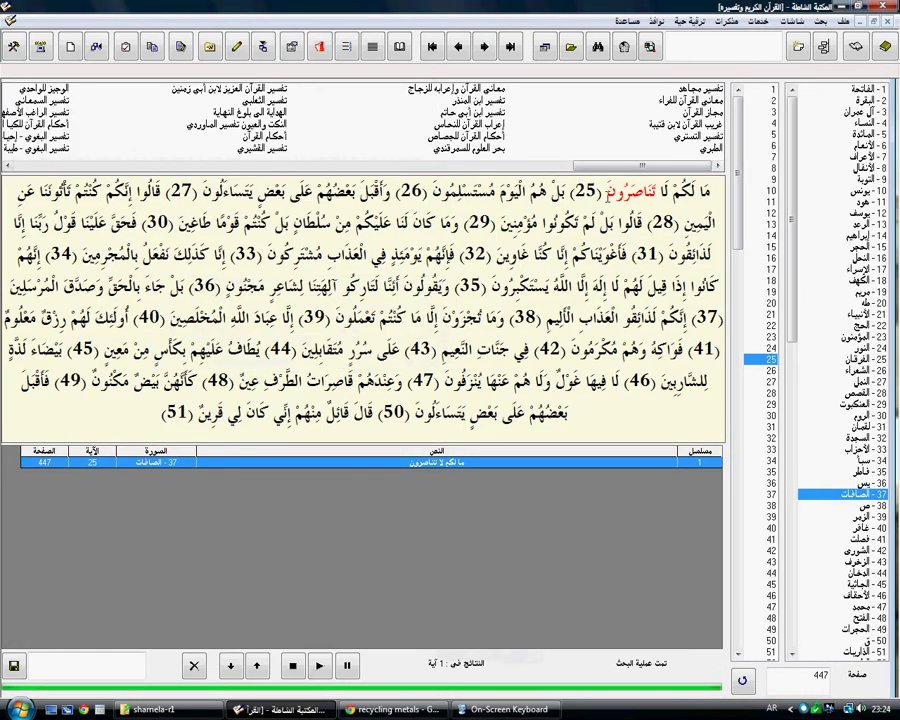
# Check the commentaries أحكام القرآن and الهداية إلى بلوغ النهاية for the found verse, and close the Quran window
pyautogui.click(216, 122)
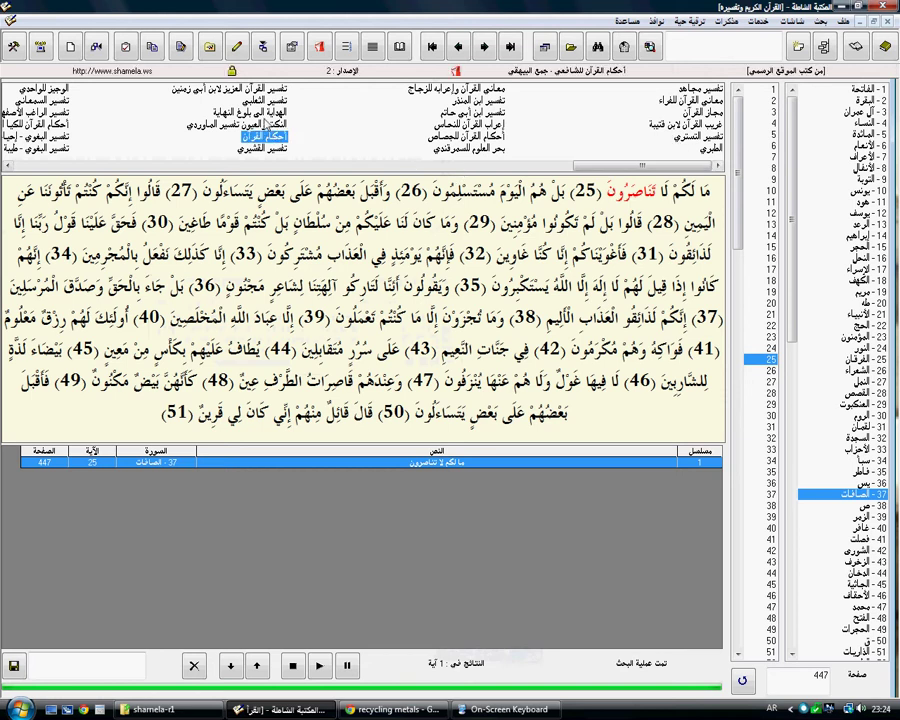
pyautogui.click(250, 112)
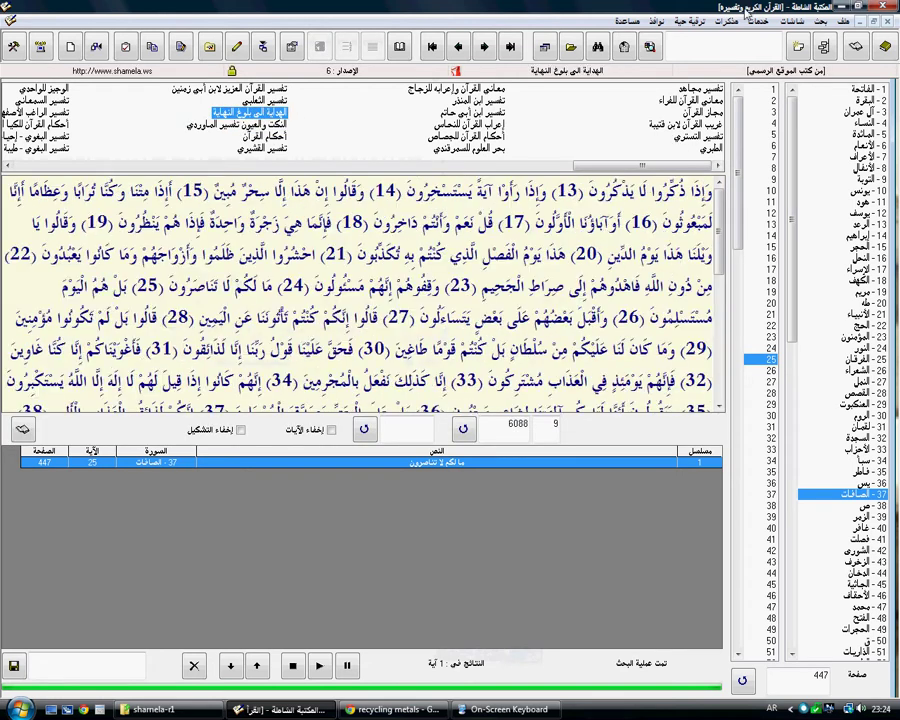
pyautogui.click(888, 22)
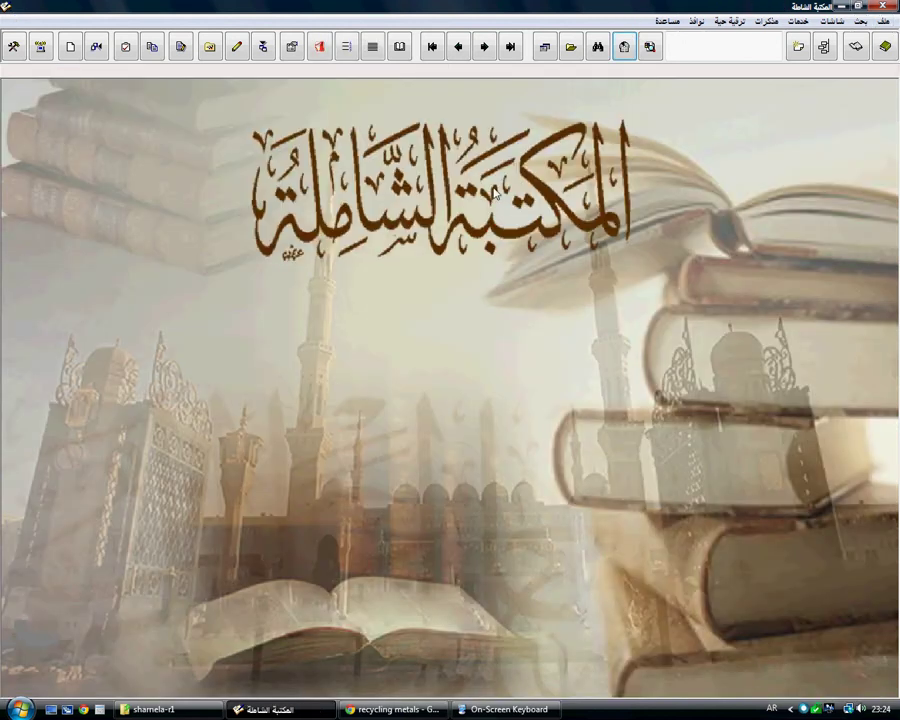
# Open the general library search dialog, move it slightly lower, and activate its first search phrase field
pyautogui.click(624, 46)
pyautogui.click(645, 36)
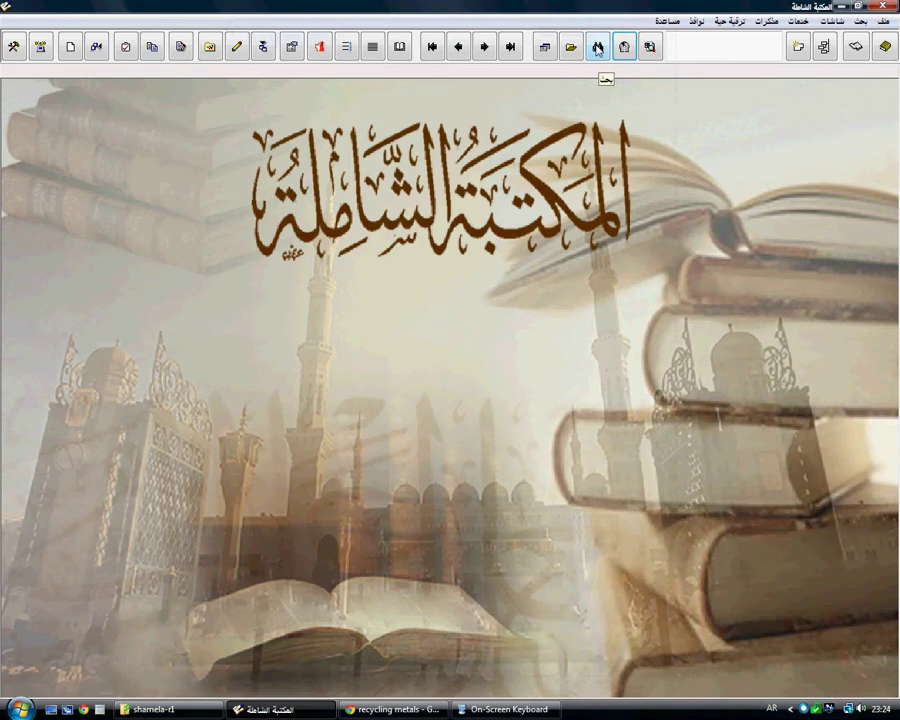
pyautogui.click(598, 52)
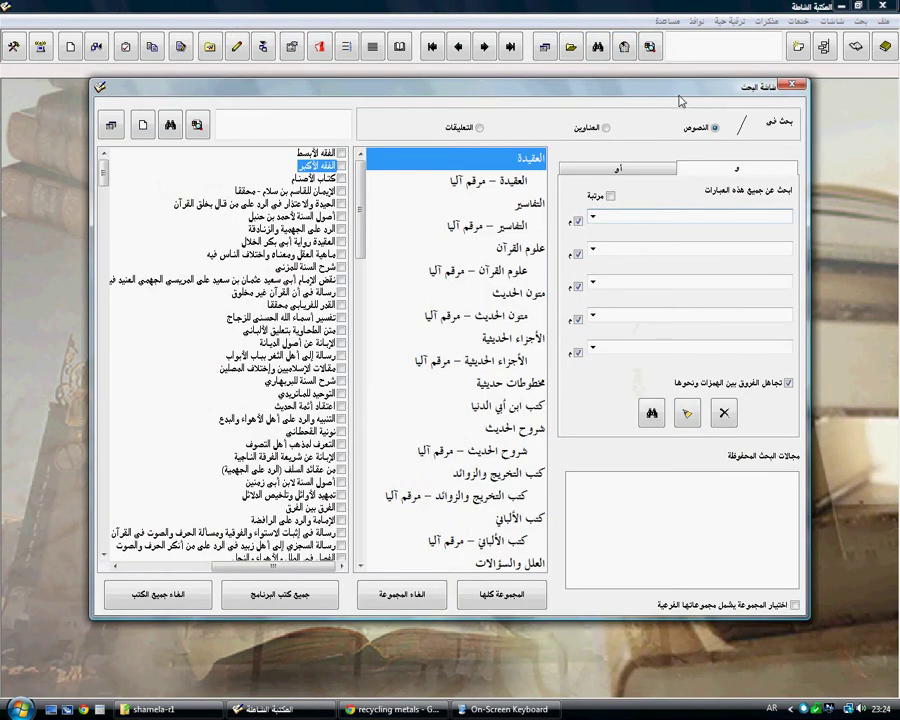
pyautogui.moveTo(673, 96); pyautogui.dragTo(671, 117)
pyautogui.click(654, 238)
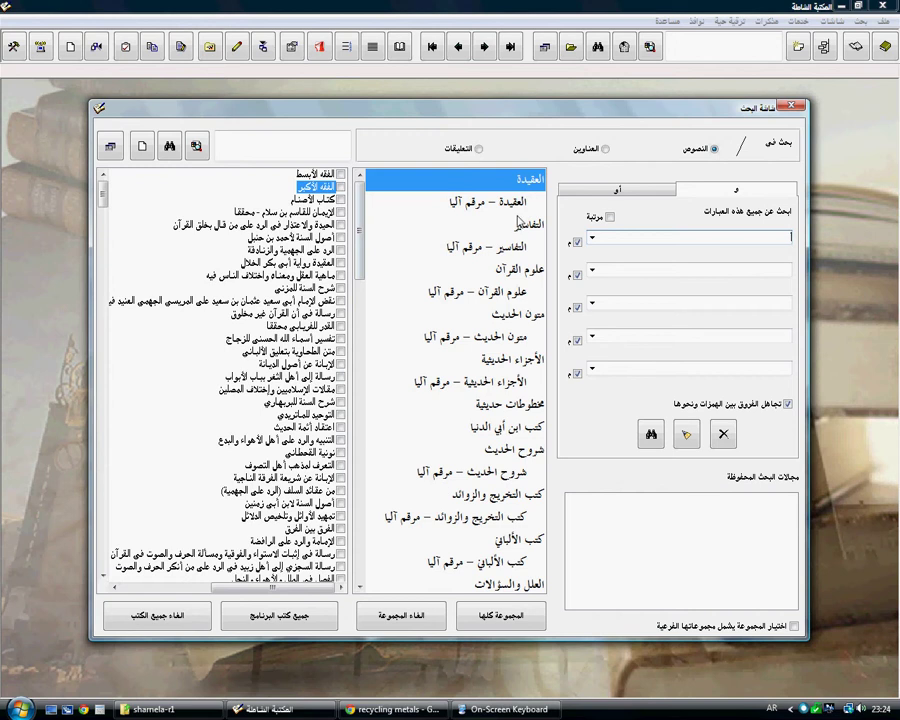
# In the متون الحديث group, include the first six books, from صحيح البخاري to سنن ابن ماجه, in the search
pyautogui.click(507, 314)
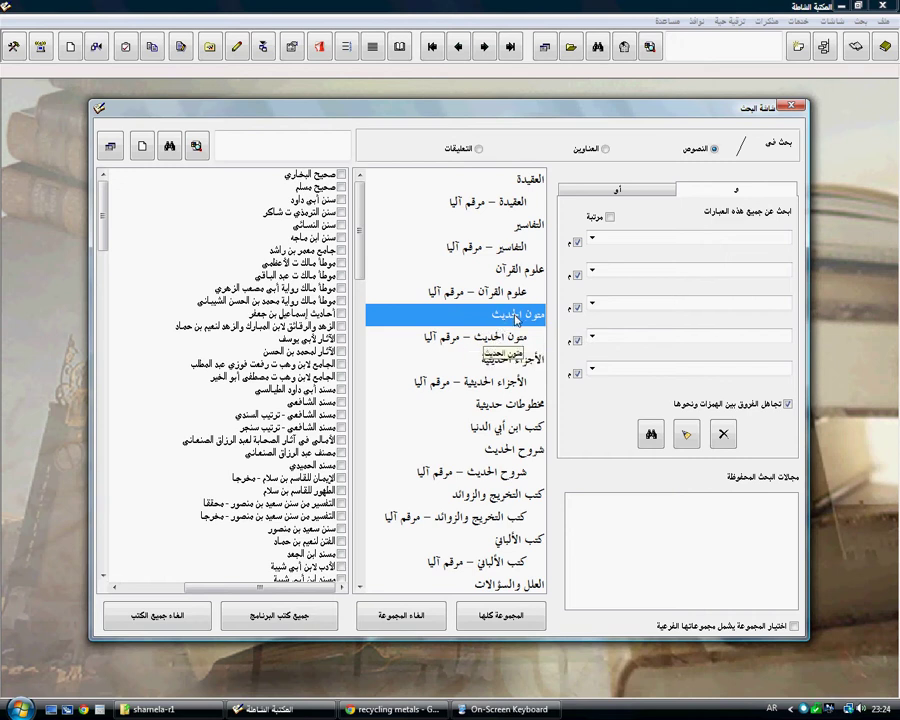
pyautogui.click(342, 177)
pyautogui.click(342, 187)
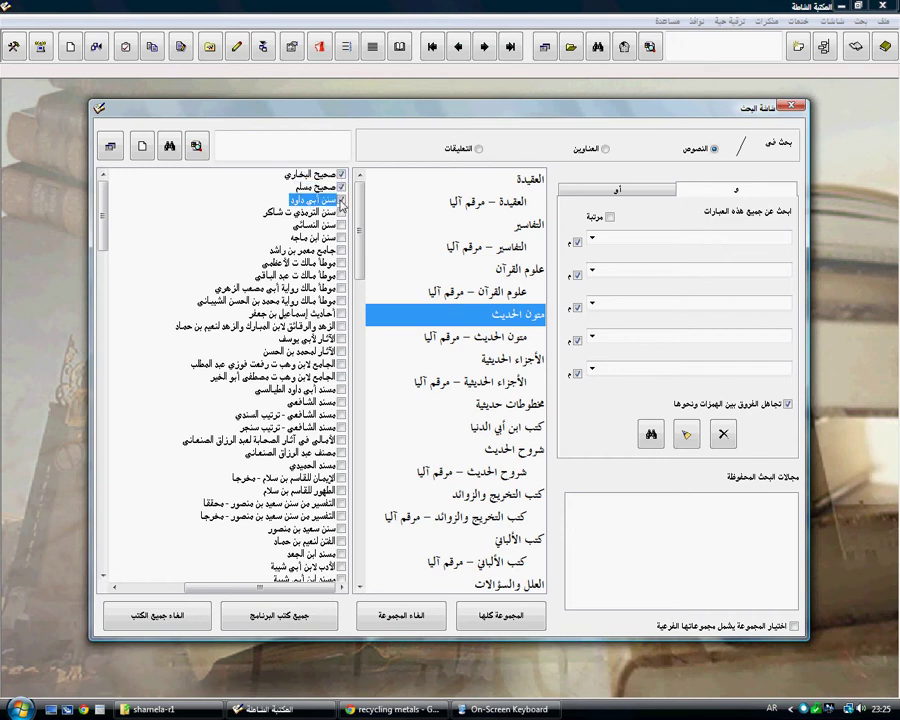
pyautogui.click(342, 199)
pyautogui.click(342, 212)
pyautogui.click(342, 225)
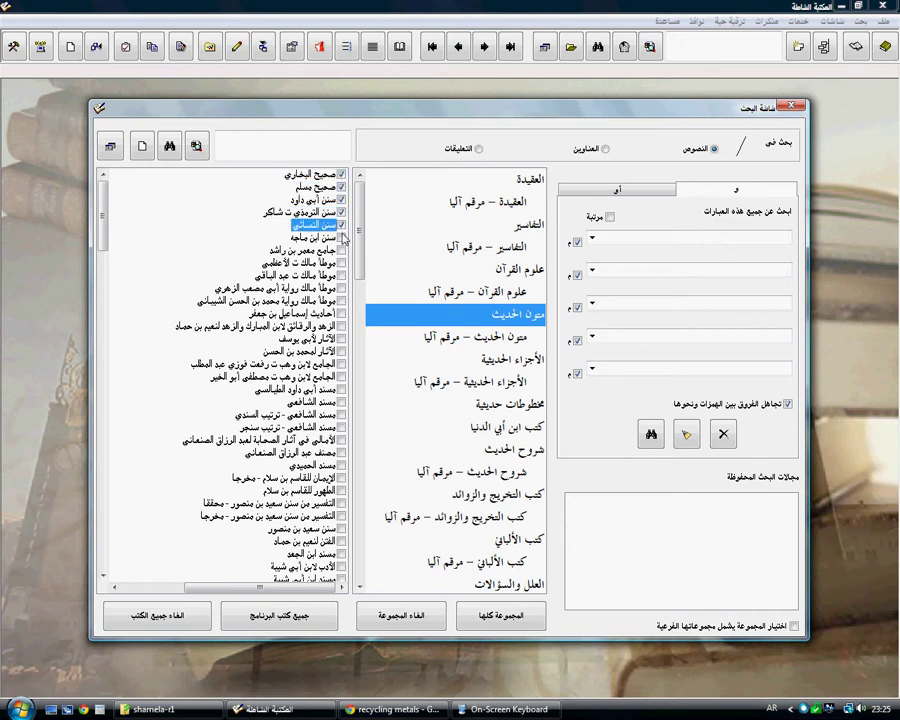
pyautogui.click(342, 237)
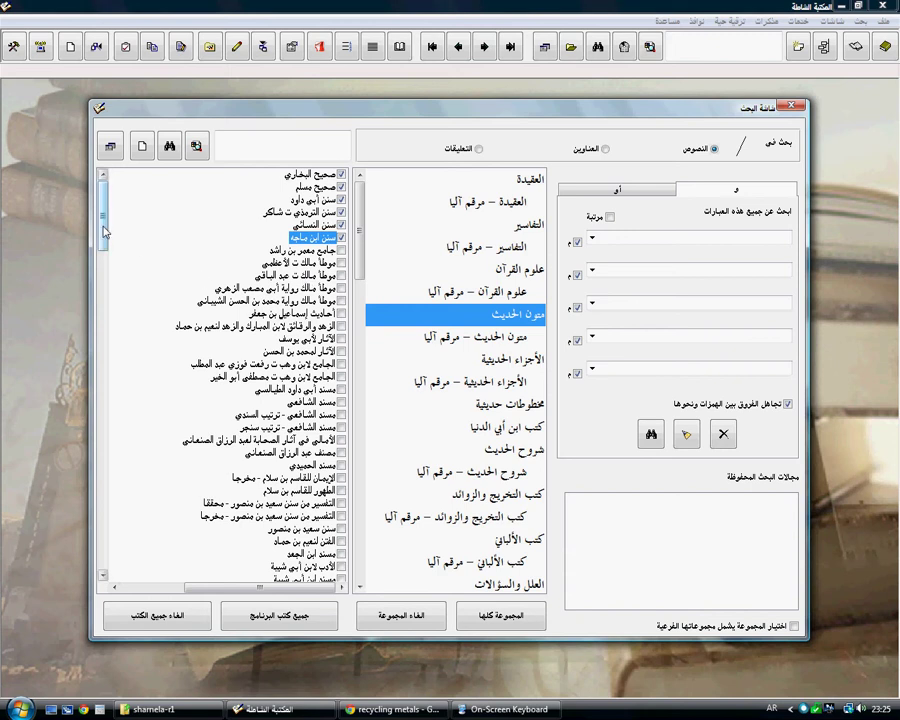
pyautogui.moveTo(102, 229)
pyautogui.mouseDown()
pyautogui.moveTo(100, 296)
pyautogui.moveTo(98, 216)
pyautogui.mouseUp()
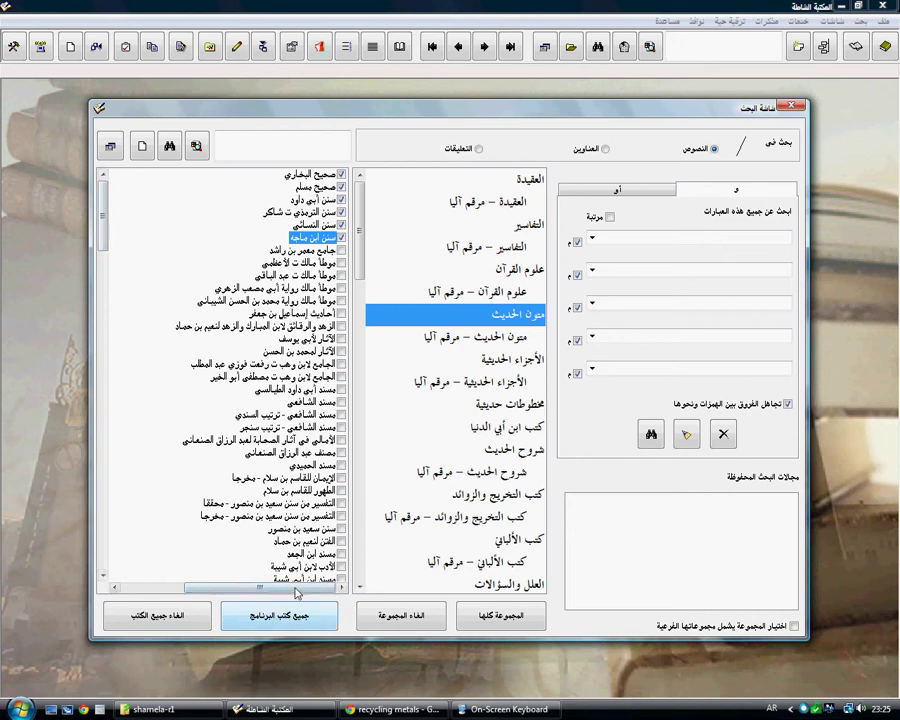
# Include all books of the متون الحديث and متون الحديث – مرقم آليا groups in the search
pyautogui.click(503, 622)
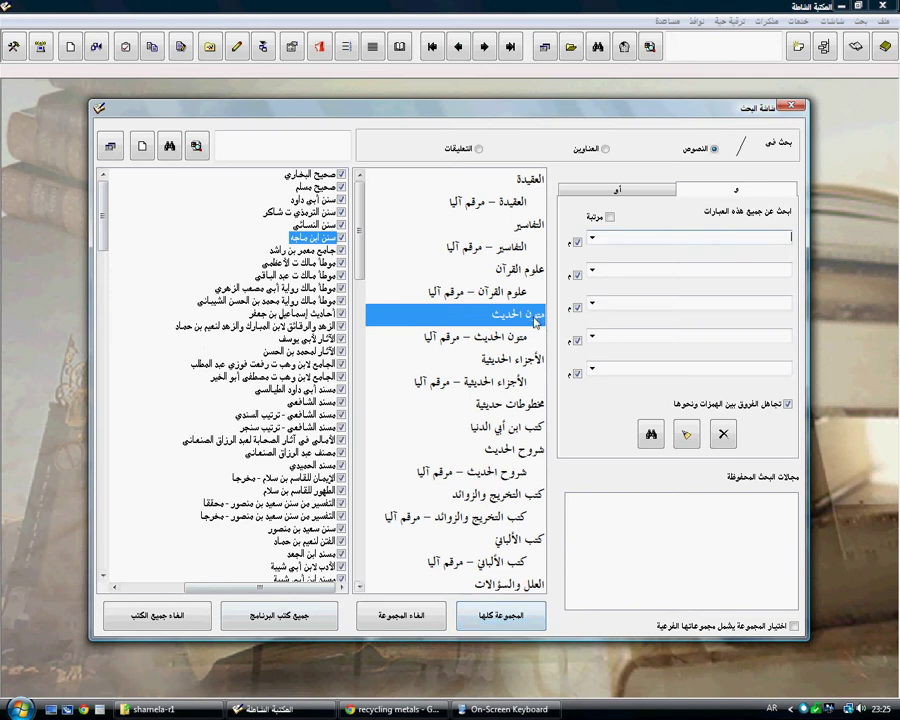
pyautogui.click(435, 345)
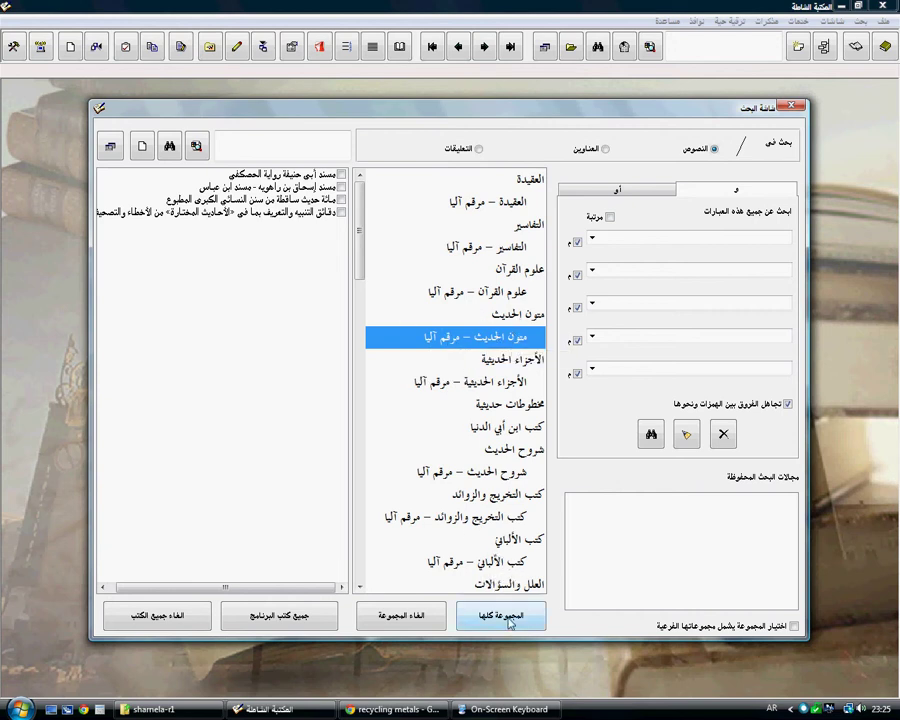
pyautogui.click(509, 620)
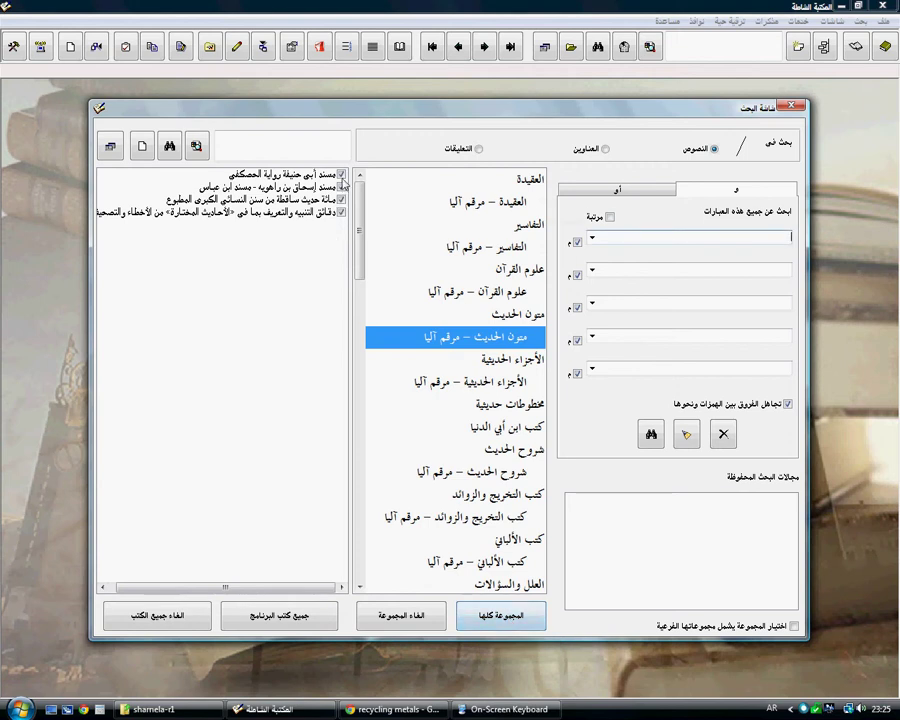
# Exclude the متون الحديث – مرقم آليا group from the search and display the books of the متون الحديث group
pyautogui.click(388, 619)
pyautogui.click(513, 316)
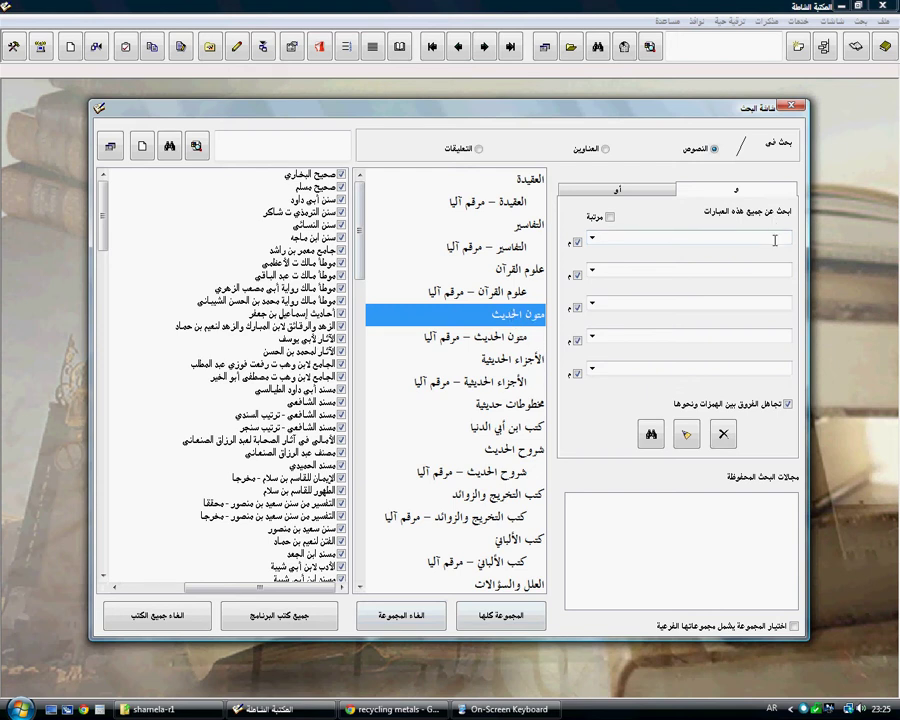
# Enter سنة as the first search phrase with the On-Screen Keyboard, and minimize the keyboard
pyautogui.click(505, 709)
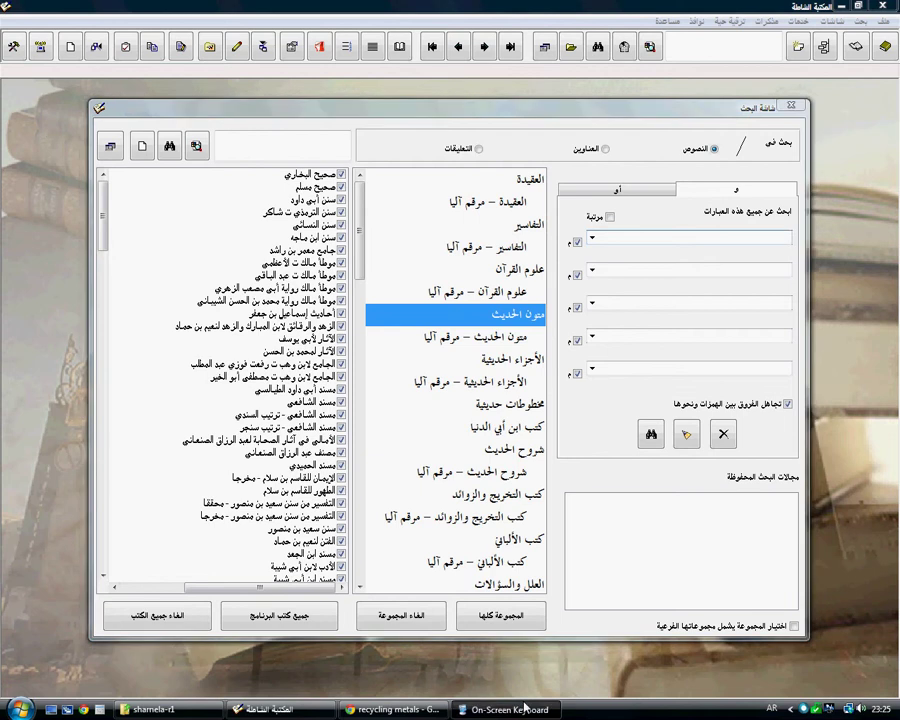
pyautogui.click(700, 238)
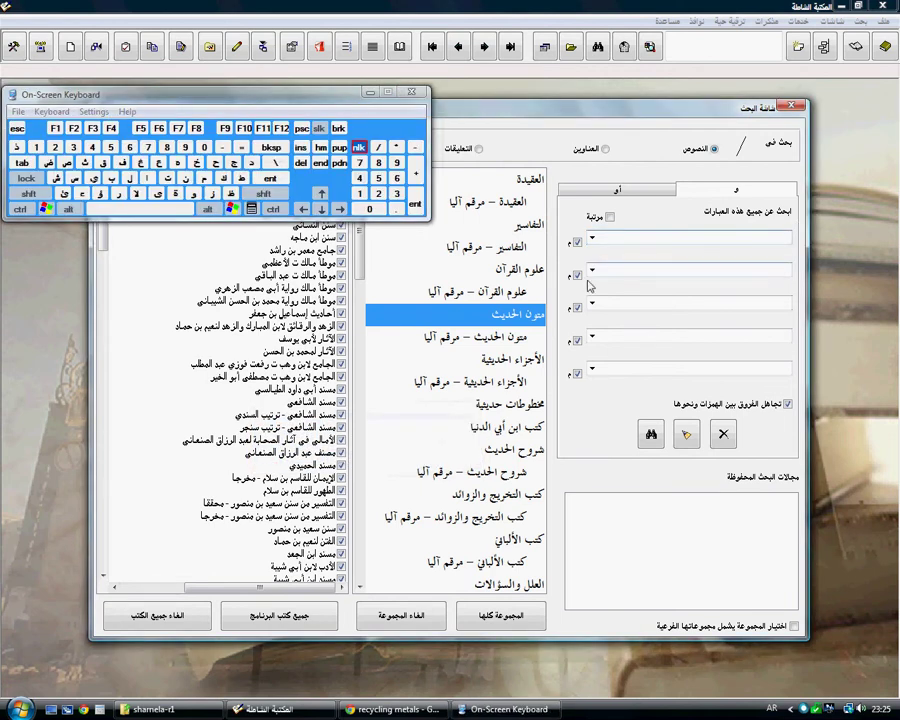
pyautogui.click(72, 182)
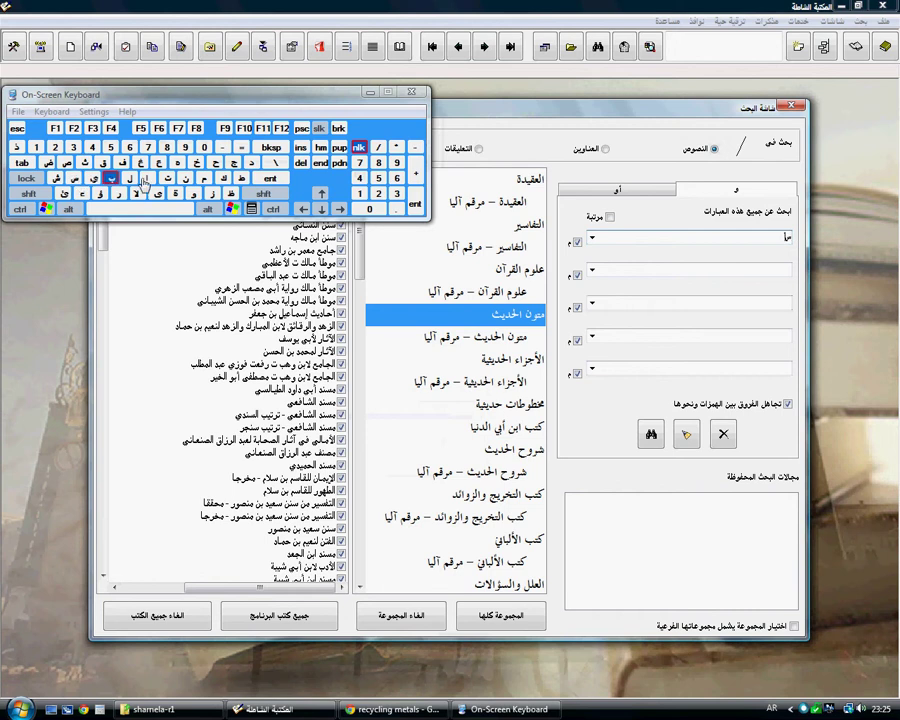
pyautogui.click(178, 192)
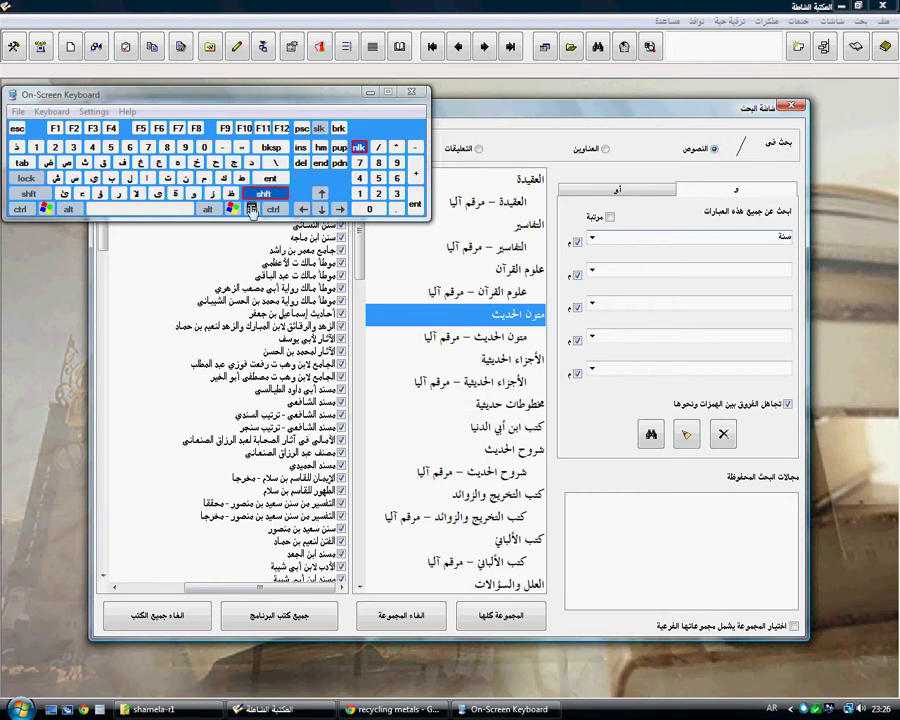
pyautogui.click(368, 93)
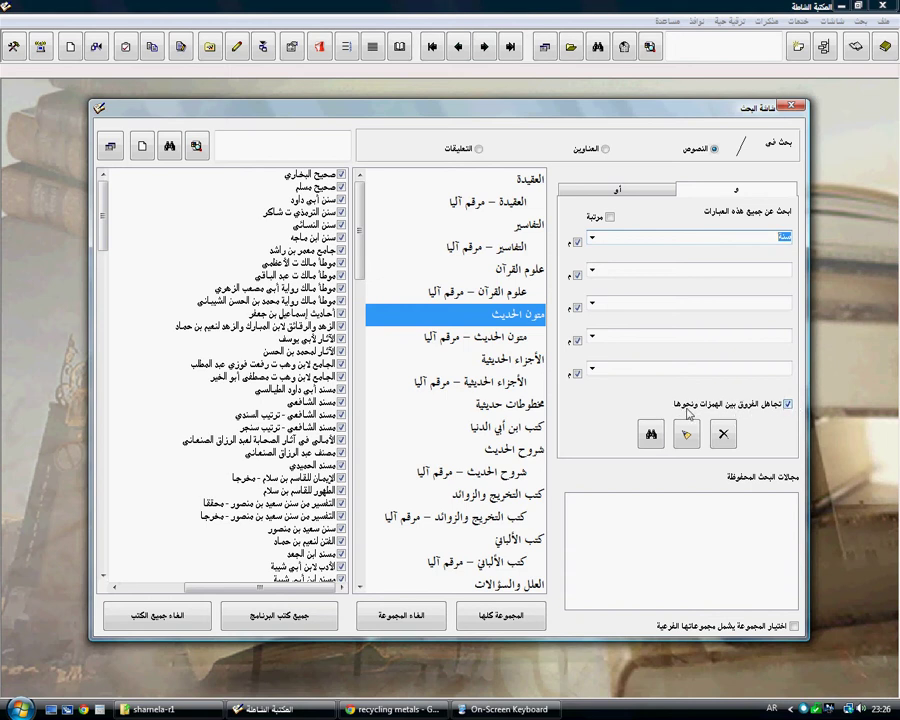
# Search the texts of the selected hadith books for سنة, with hamza differences ignored
pyautogui.click(787, 405)
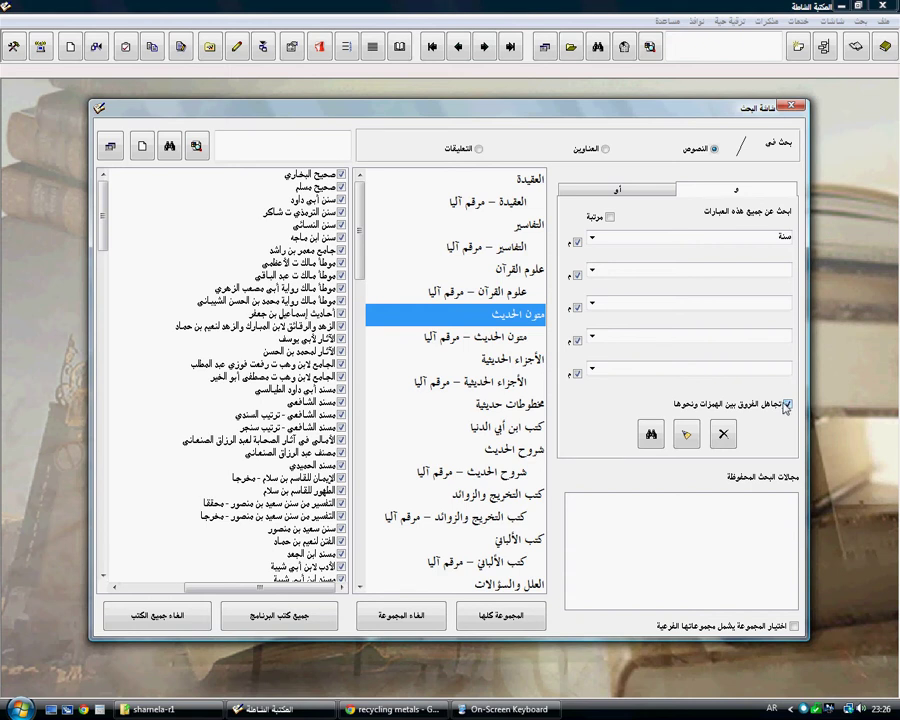
pyautogui.click(765, 246)
pyautogui.click(773, 241)
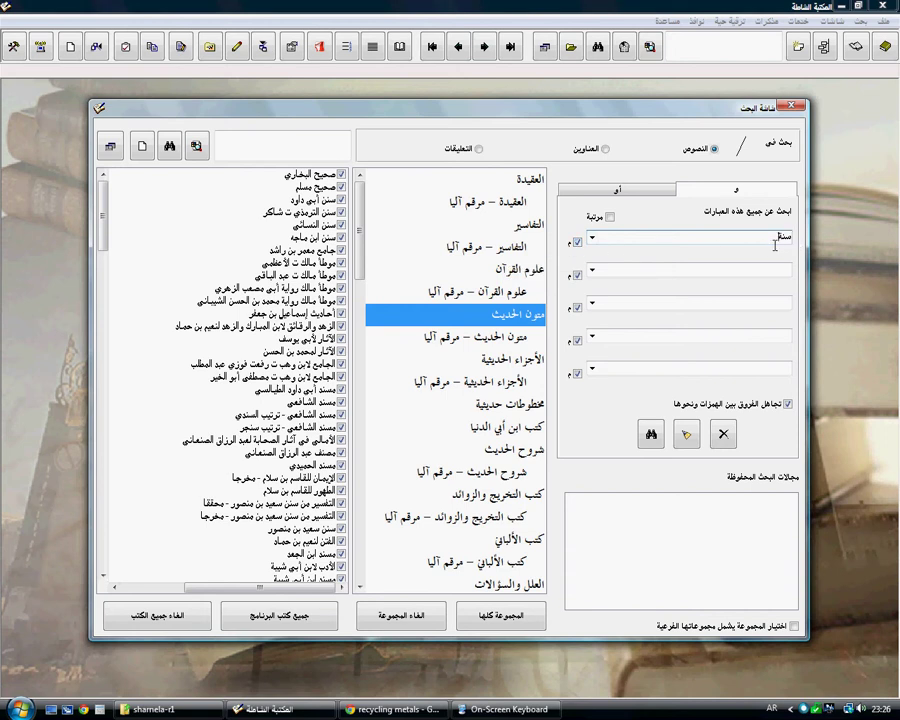
pyautogui.click(577, 243)
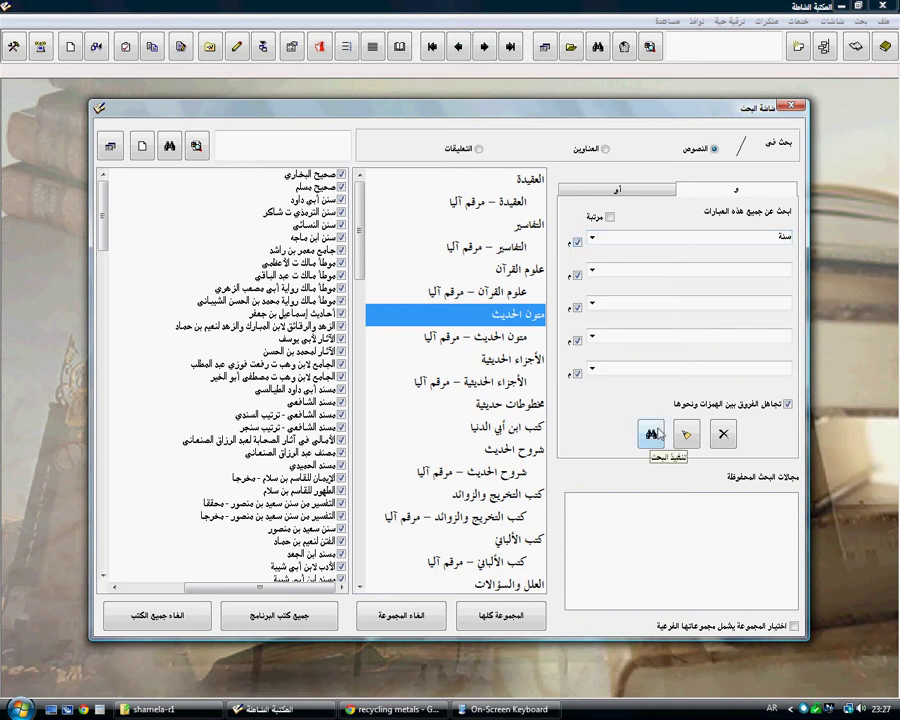
pyautogui.click(654, 433)
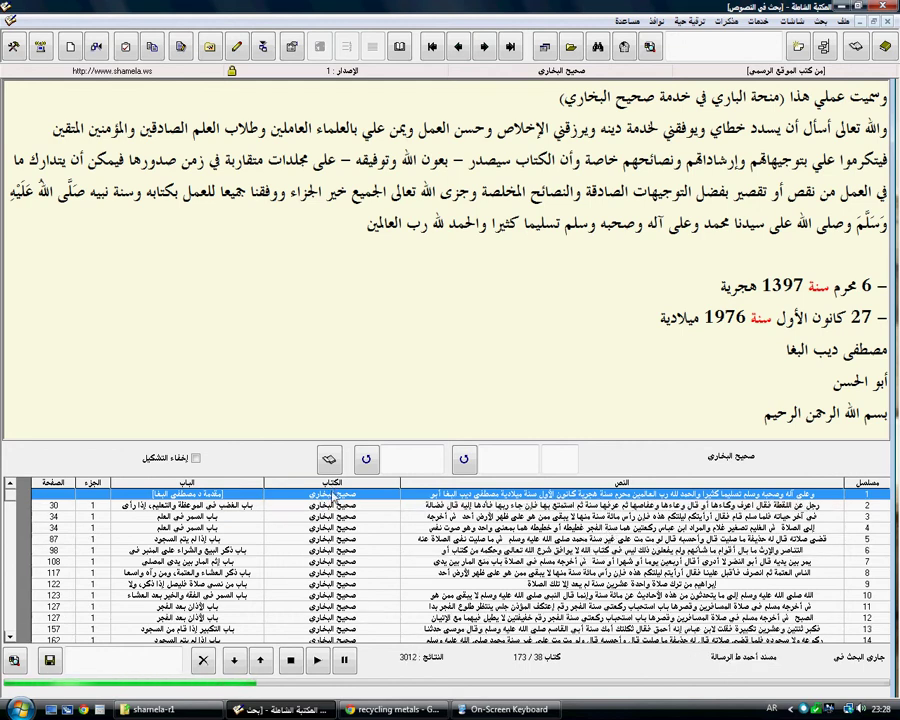
# Browse the search results, view the صحيح البخاري result from volume 2, page 154, and close the results window
pyautogui.scroll(-2, 312, 543)
pyautogui.scroll(-15, 312, 545)
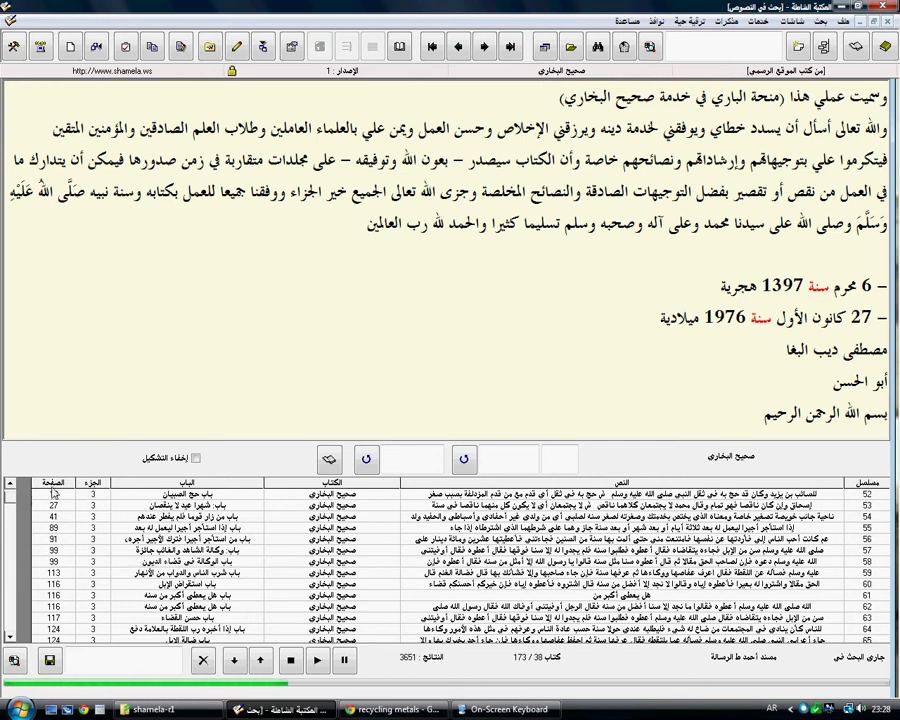
pyautogui.scroll(3, 60, 520)
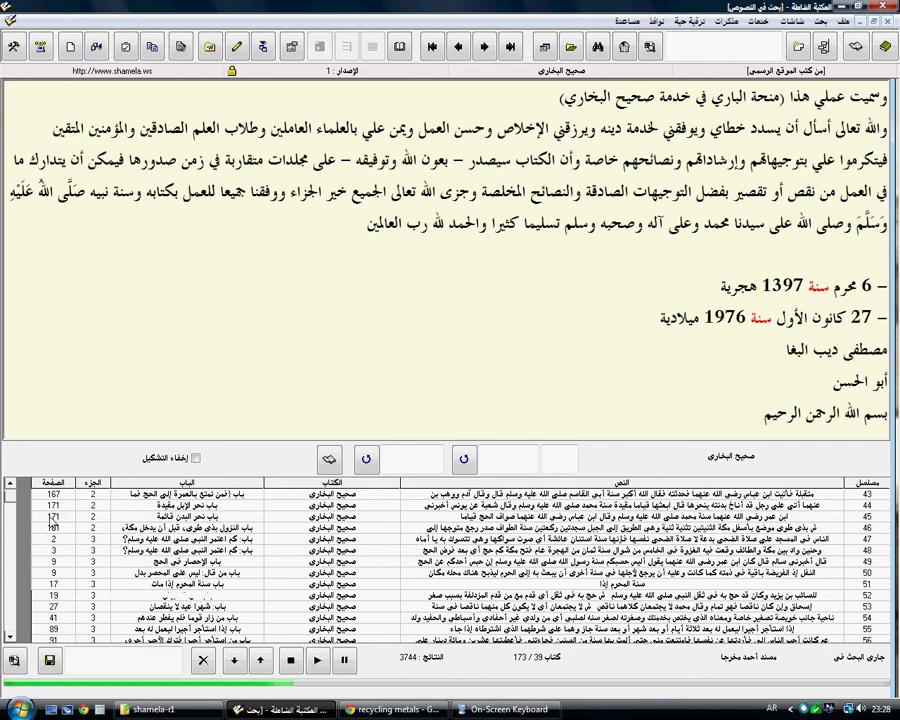
pyautogui.scroll(1, 300, 530)
pyautogui.click(338, 505)
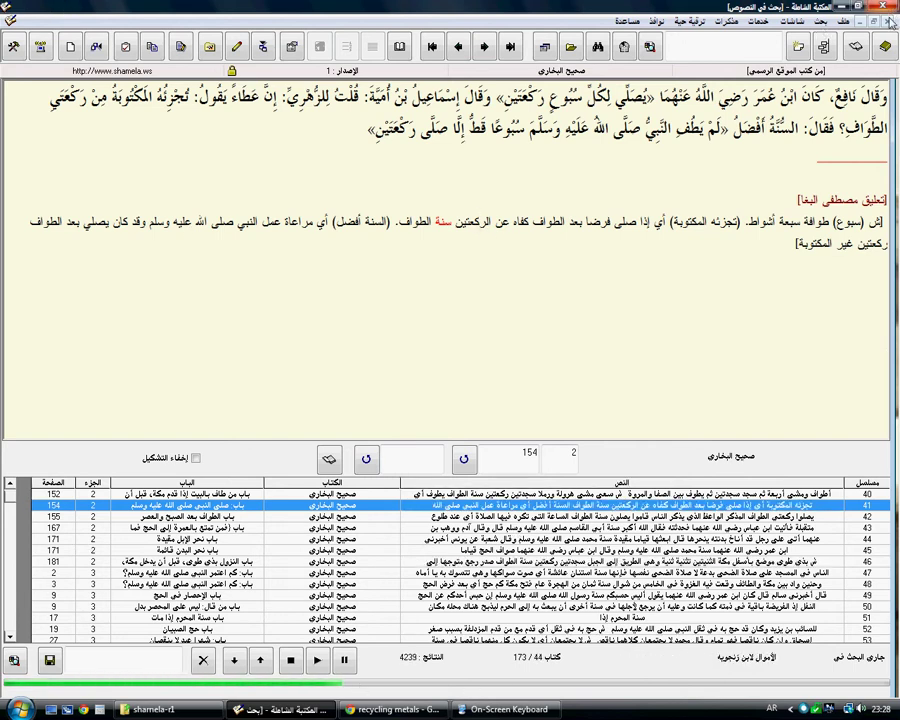
pyautogui.click(886, 21)
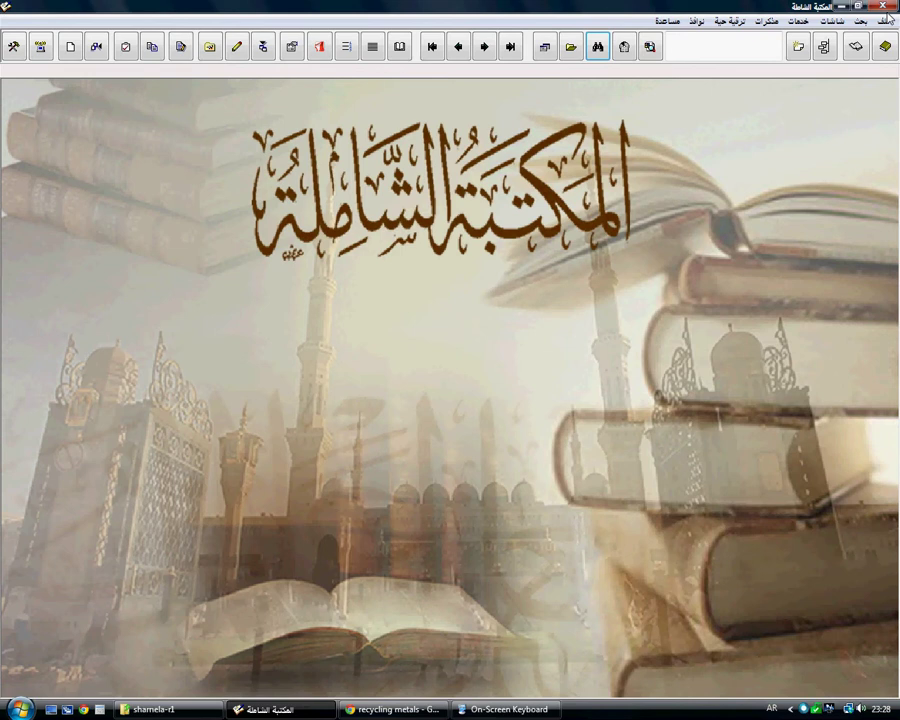
# Reopen the library search dialog, check its أو (any phrase) mode, and return to the و (all phrases) mode
pyautogui.click(598, 47)
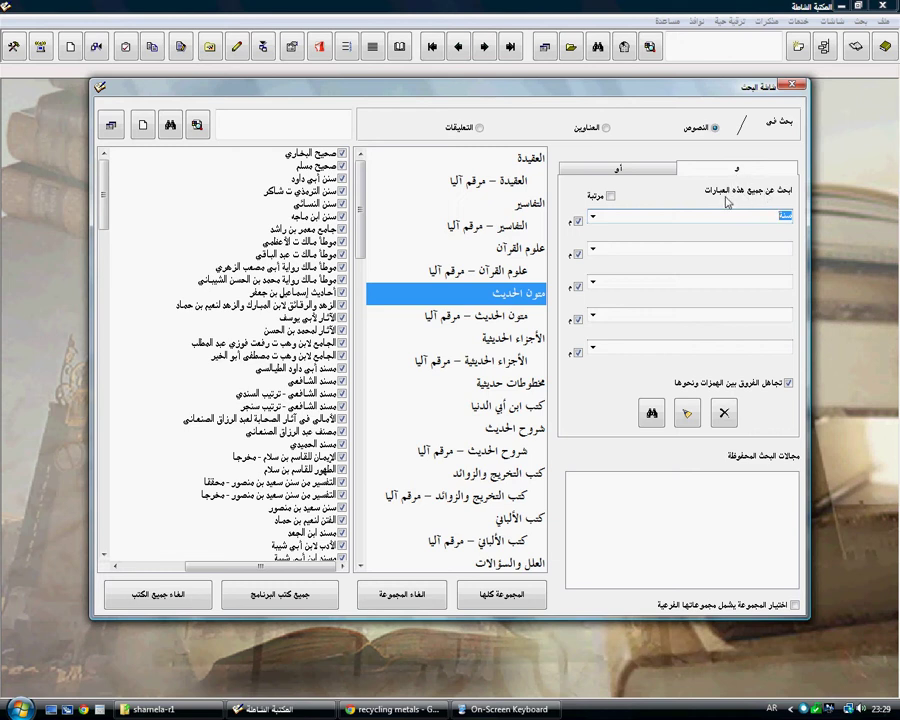
pyautogui.click(639, 172)
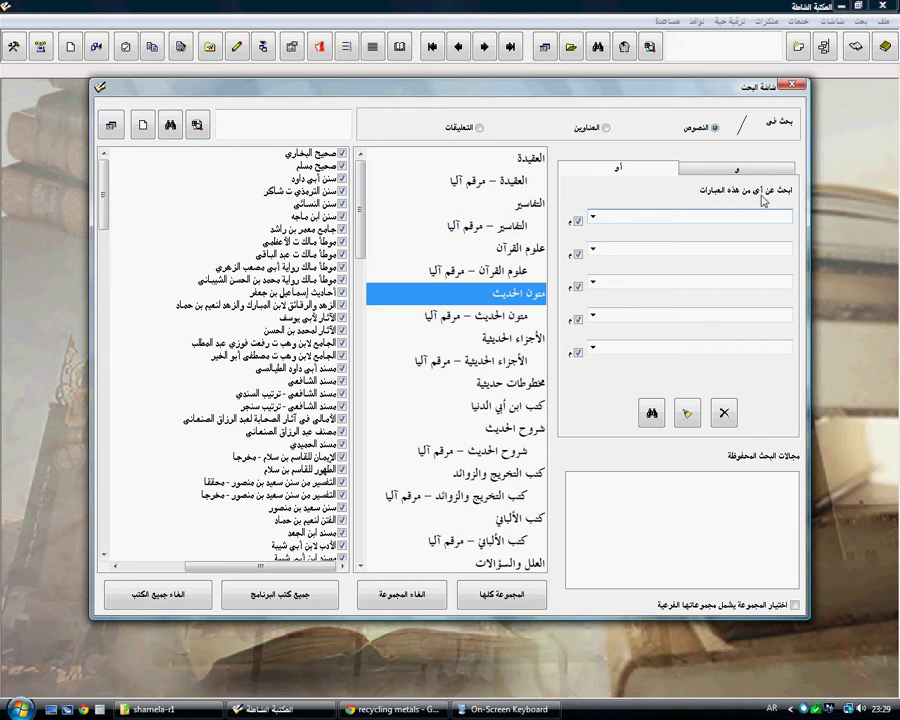
pyautogui.click(737, 169)
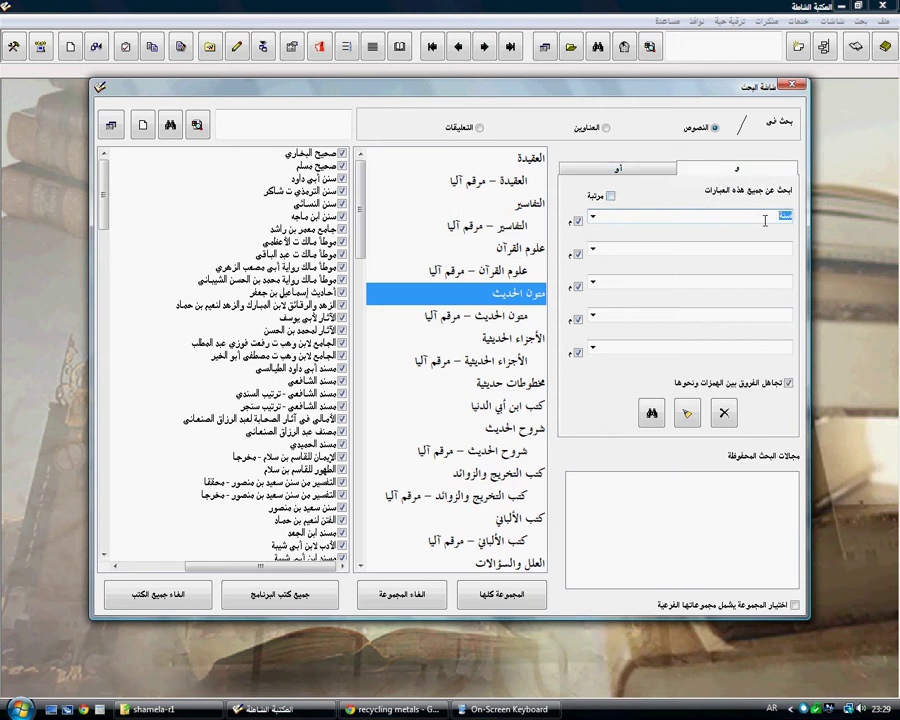
pyautogui.click(769, 286)
pyautogui.click(771, 254)
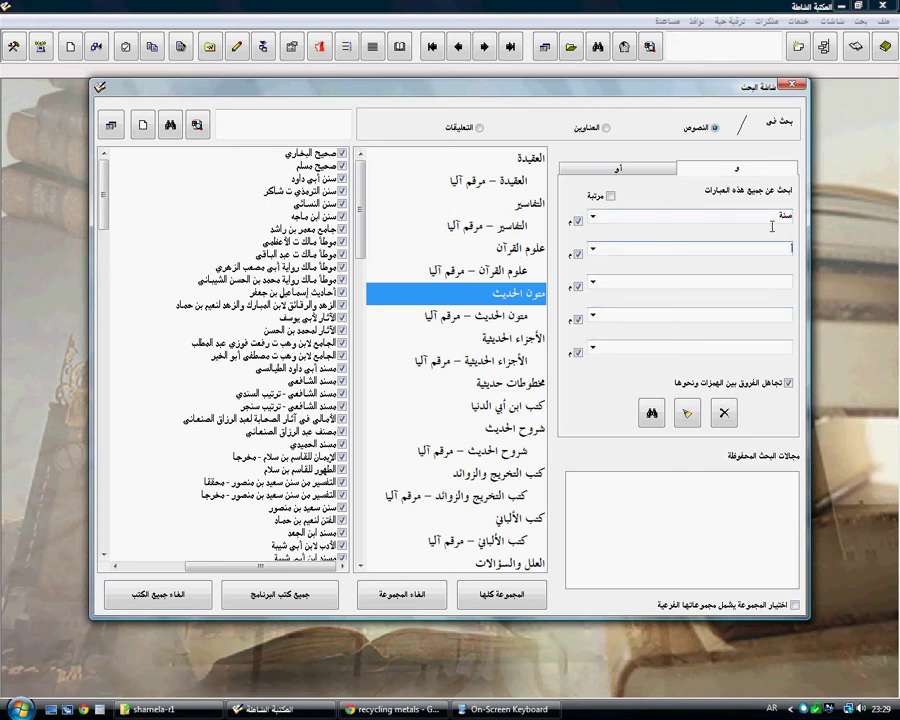
pyautogui.click(771, 221)
pyautogui.click(773, 254)
pyautogui.click(775, 286)
pyautogui.click(782, 319)
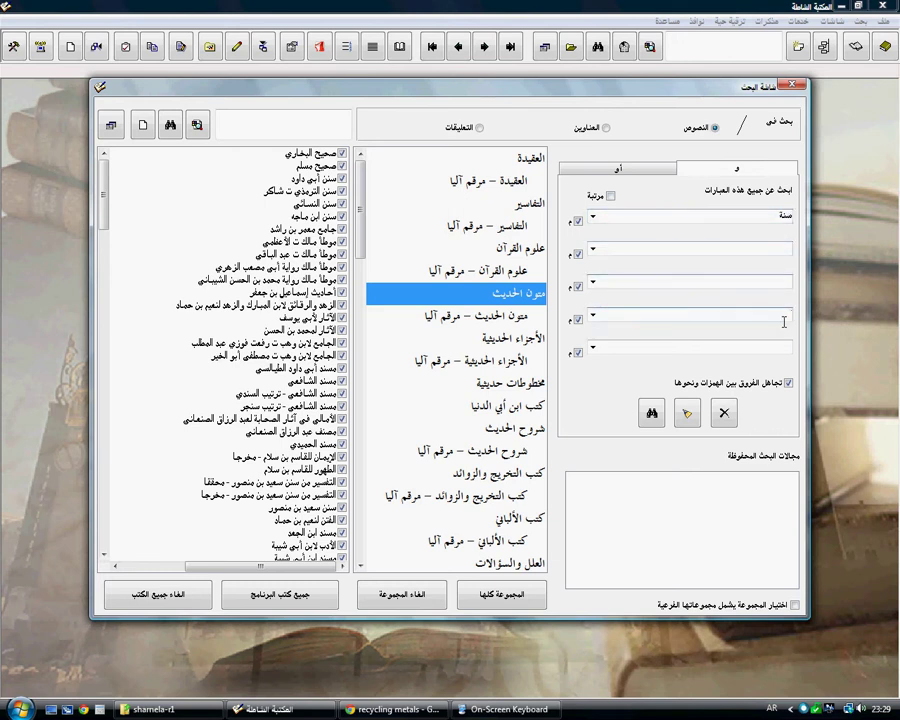
pyautogui.click(776, 254)
pyautogui.click(785, 285)
pyautogui.click(787, 316)
pyautogui.click(773, 254)
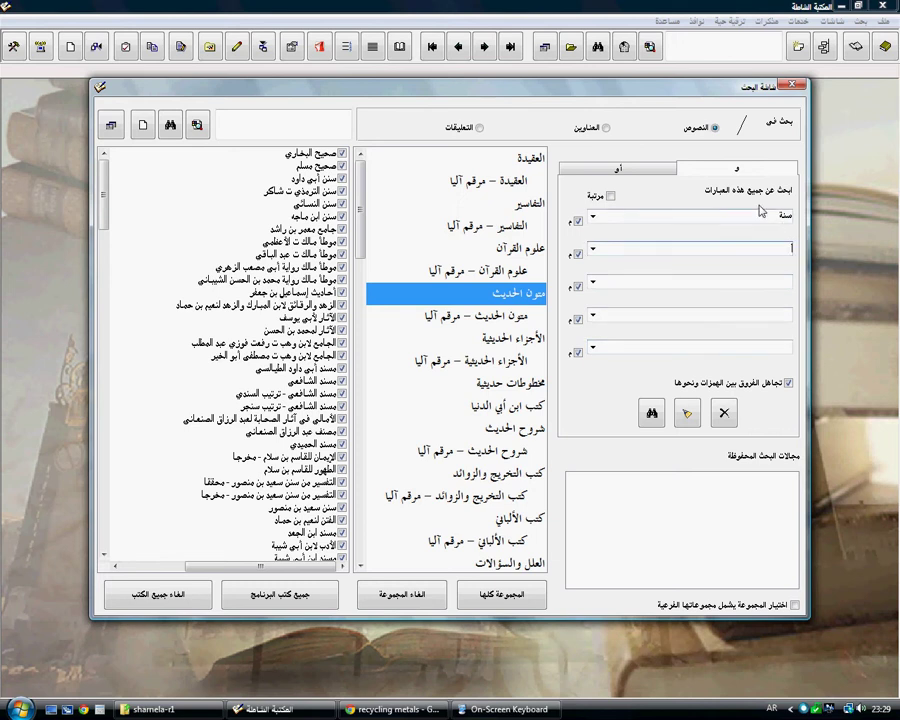
pyautogui.moveTo(773, 224); pyautogui.dragTo(791, 219)
# Enter ابي هريرة as the second search phrase with the On-Screen Keyboard
pyautogui.click(781, 248)
pyautogui.click(507, 709)
pyautogui.click(790, 248)
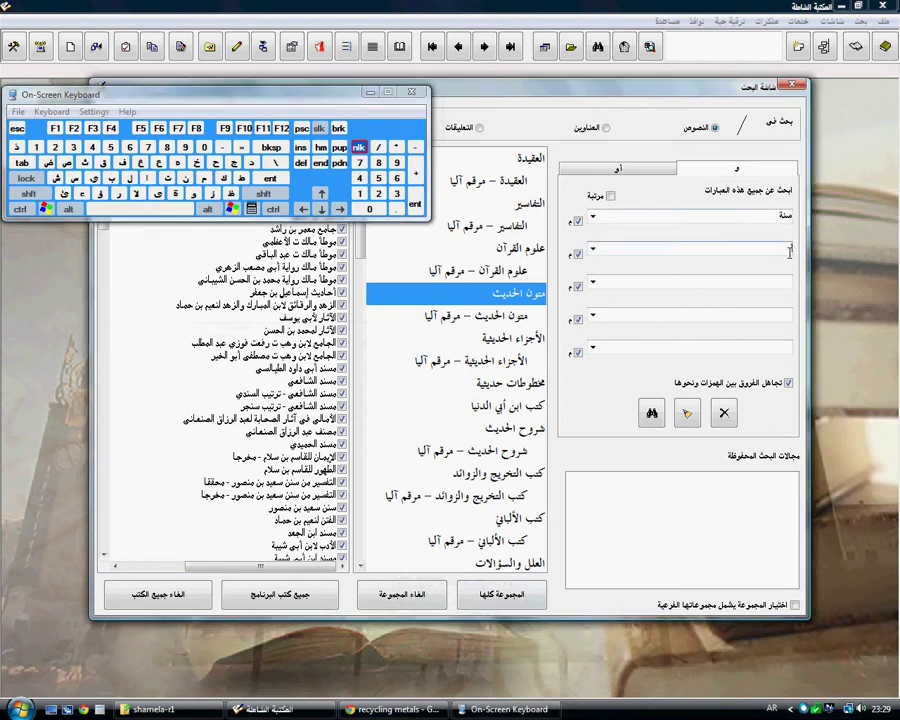
pyautogui.click(150, 181)
pyautogui.click(112, 180)
pyautogui.click(93, 182)
pyautogui.click(113, 212)
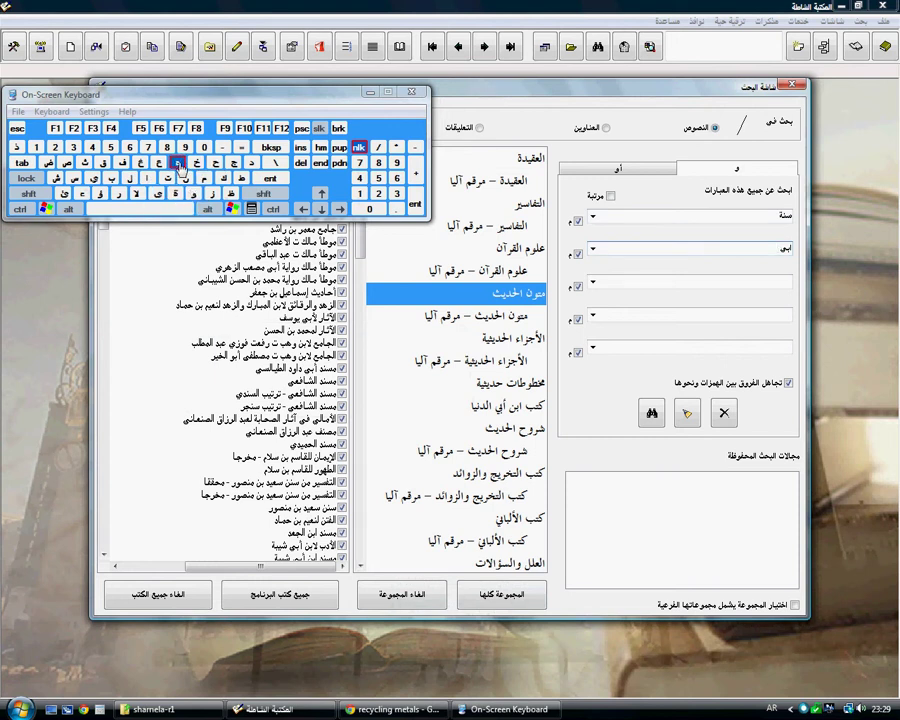
pyautogui.click(178, 164)
pyautogui.click(119, 194)
pyautogui.click(94, 180)
pyautogui.click(121, 196)
pyautogui.click(175, 194)
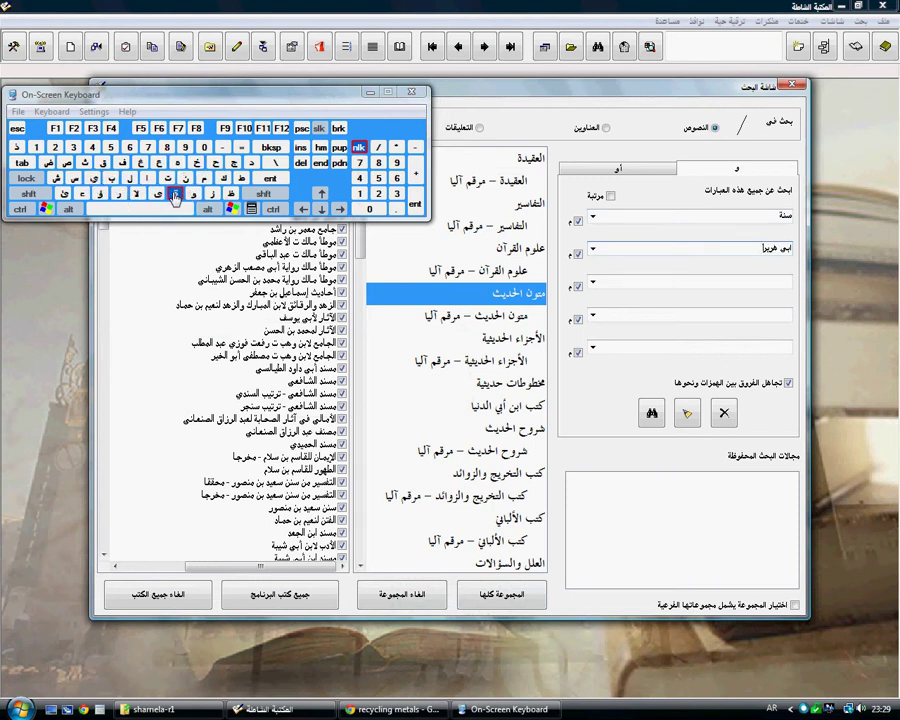
# Add حسنة as the third phrase and search the selected books for all three phrases in any order
pyautogui.click(771, 288)
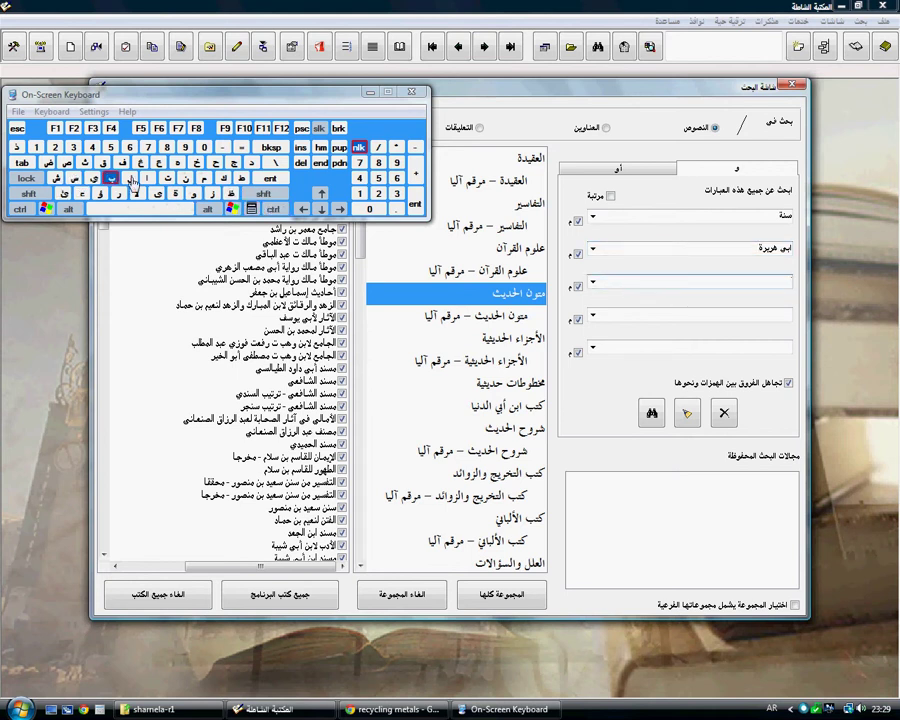
pyautogui.click(213, 163)
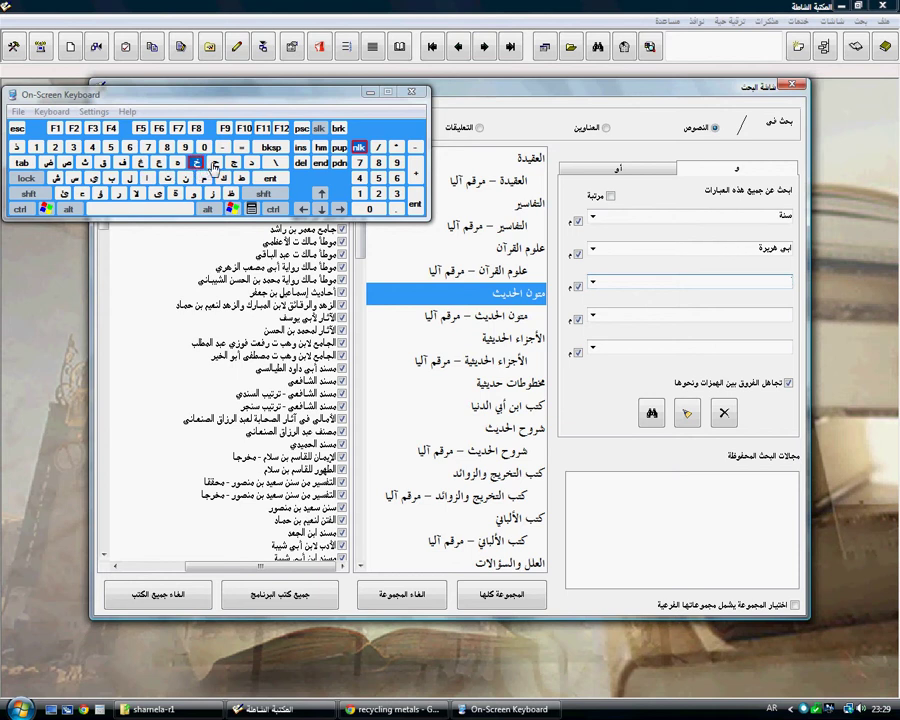
pyautogui.click(74, 180)
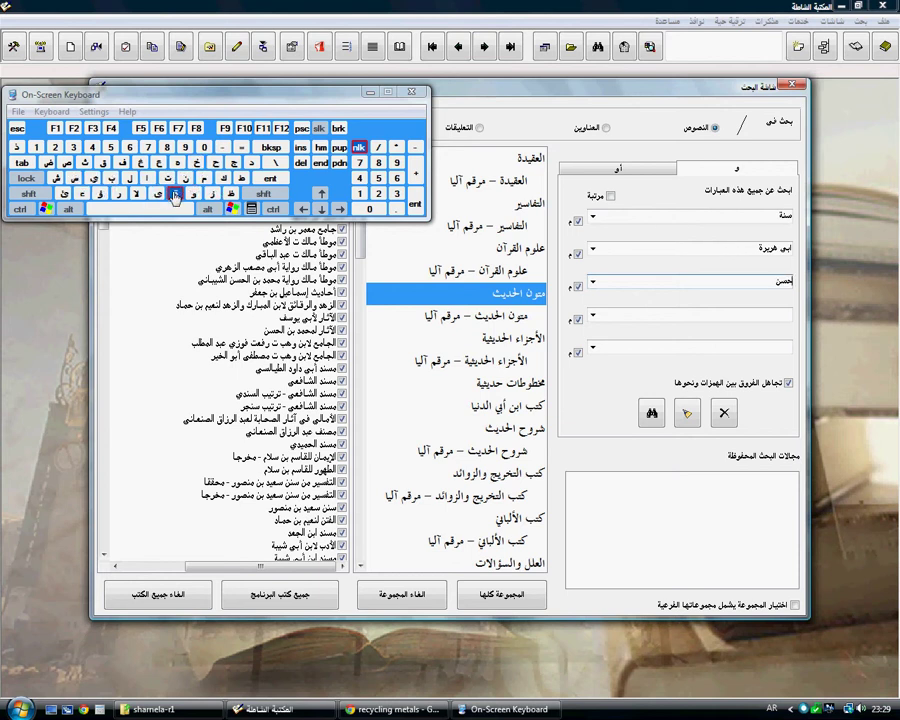
pyautogui.click(175, 193)
pyautogui.click(374, 94)
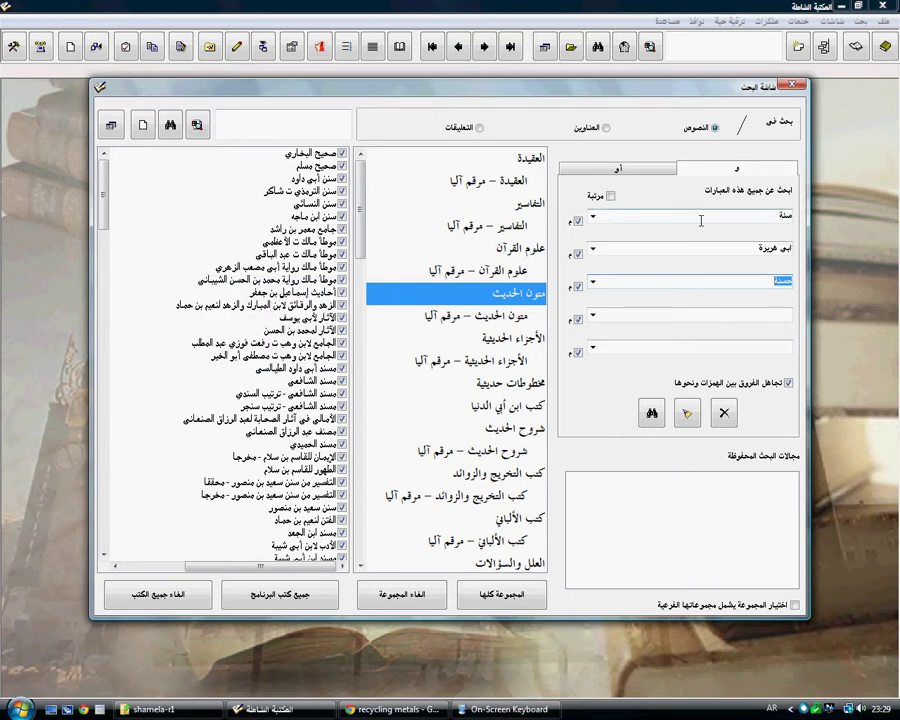
pyautogui.click(611, 197)
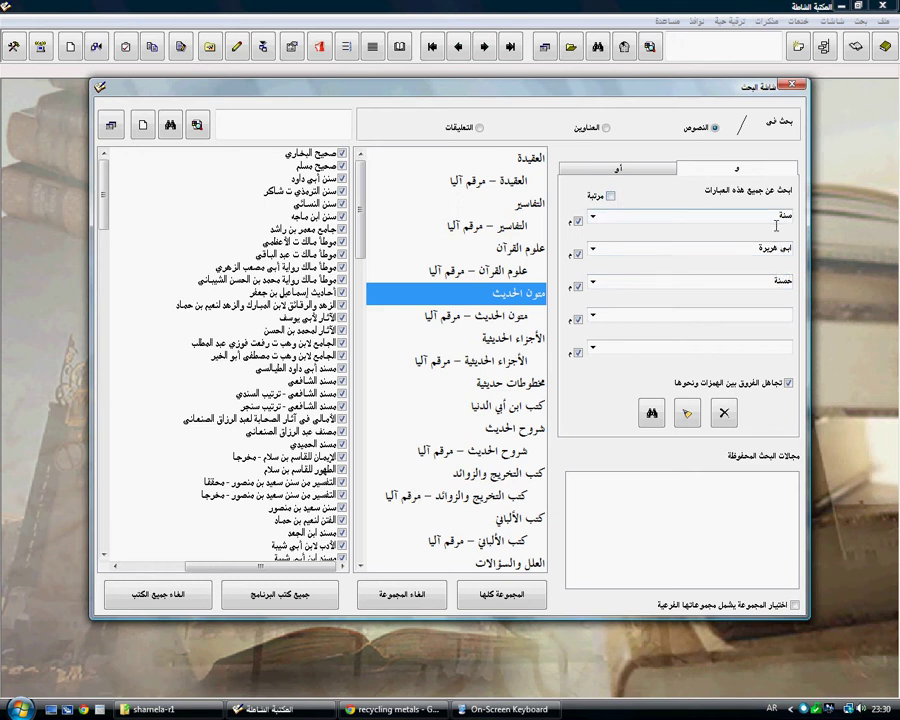
pyautogui.click(652, 413)
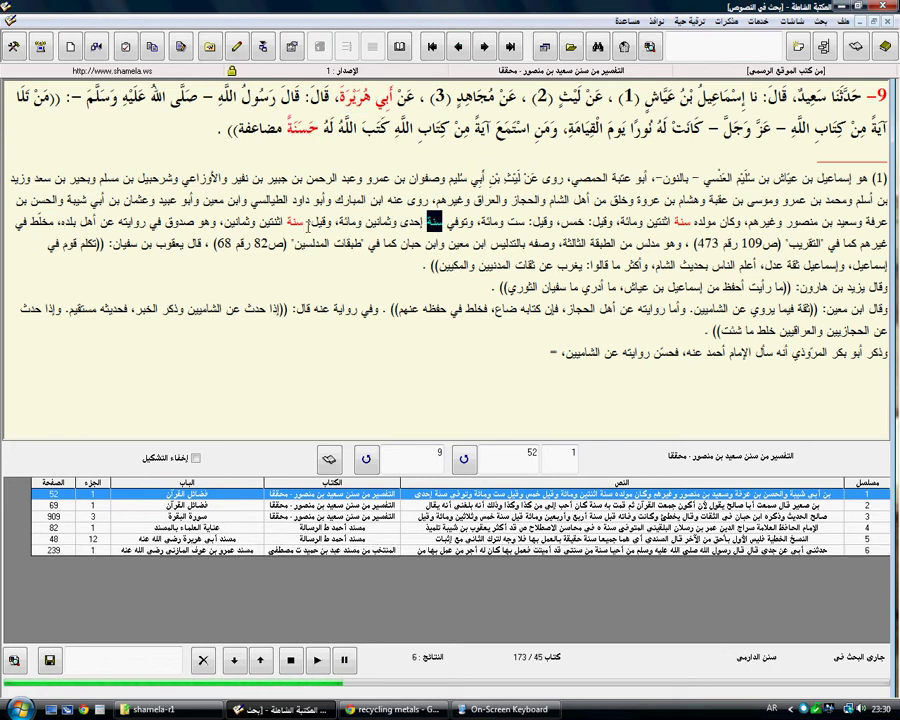
# Examine the highlighted phrases in several results, including those from التفسير من سنن سعيد بن منصور, and close the results window
pyautogui.click(360, 517)
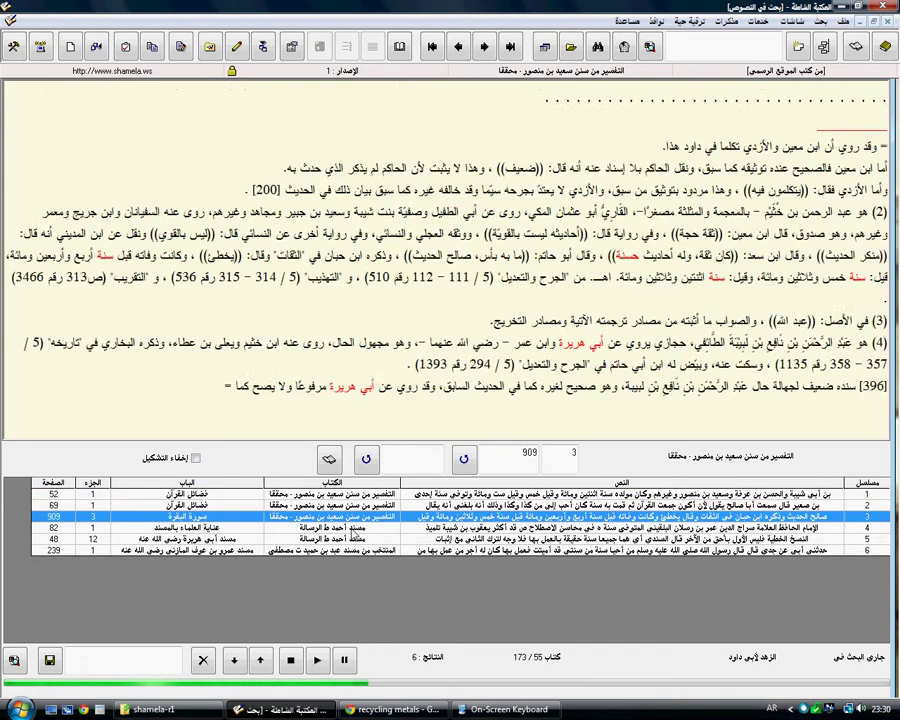
pyautogui.click(359, 528)
pyautogui.click(361, 517)
pyautogui.click(362, 507)
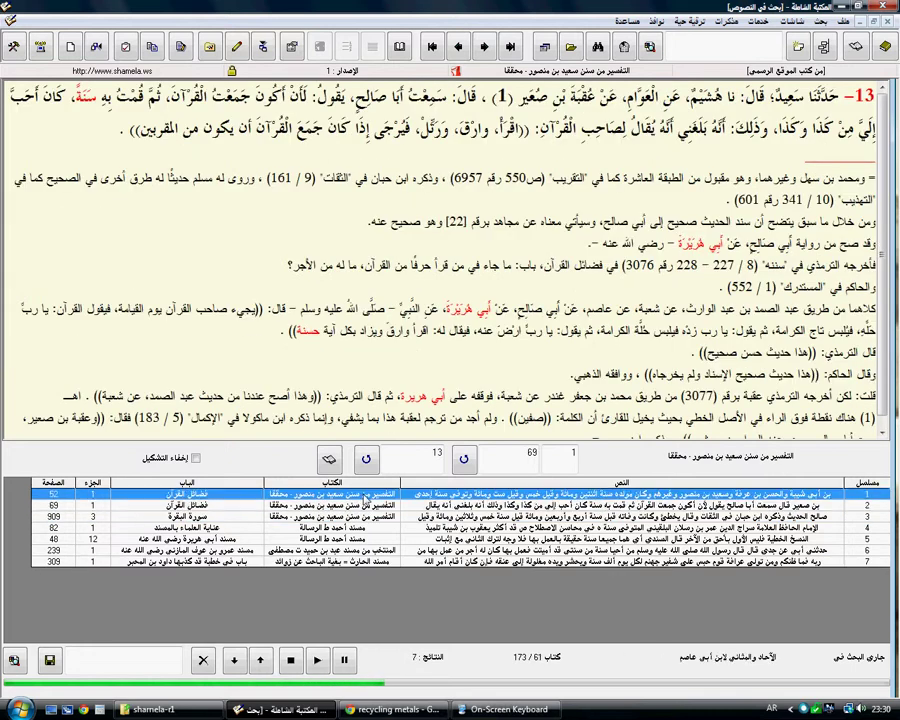
pyautogui.click(385, 494)
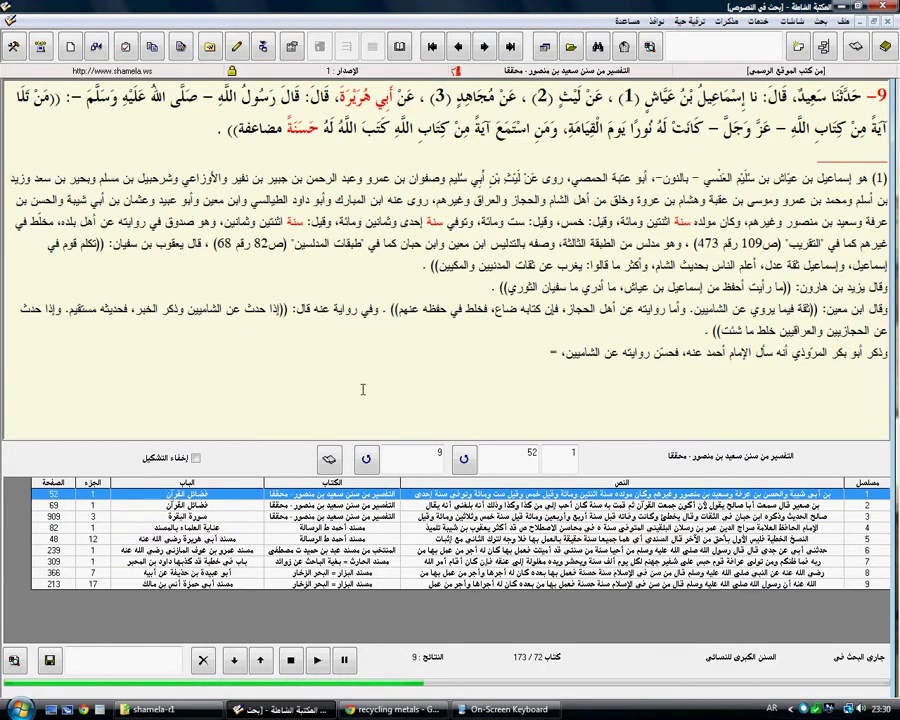
pyautogui.click(884, 21)
# Reopen the library search dialog and compare the phrase fields of the أو mode with those of the و mode
pyautogui.click(597, 46)
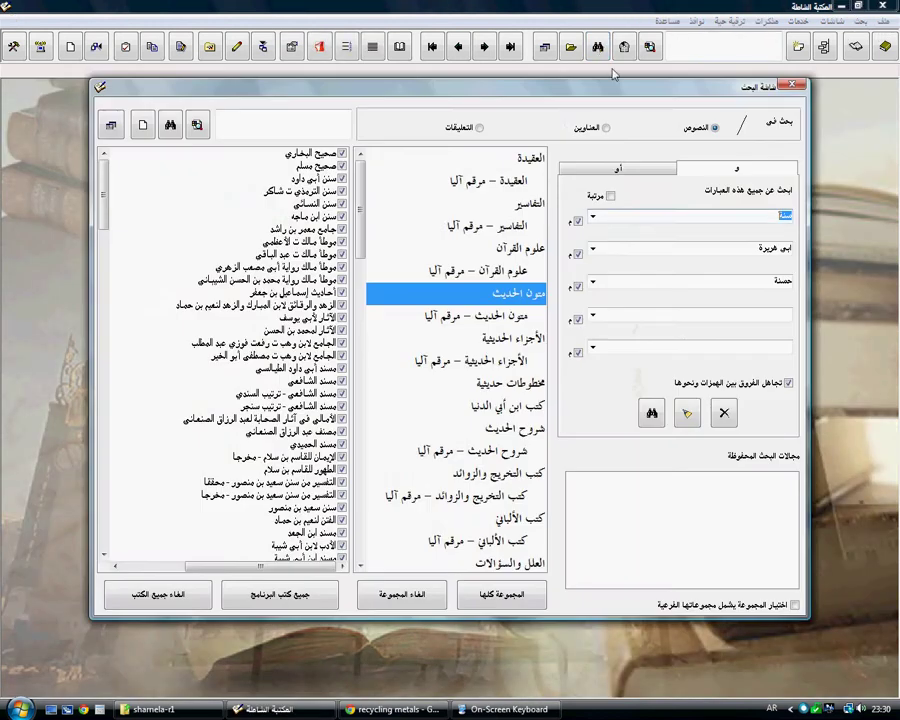
pyautogui.click(620, 172)
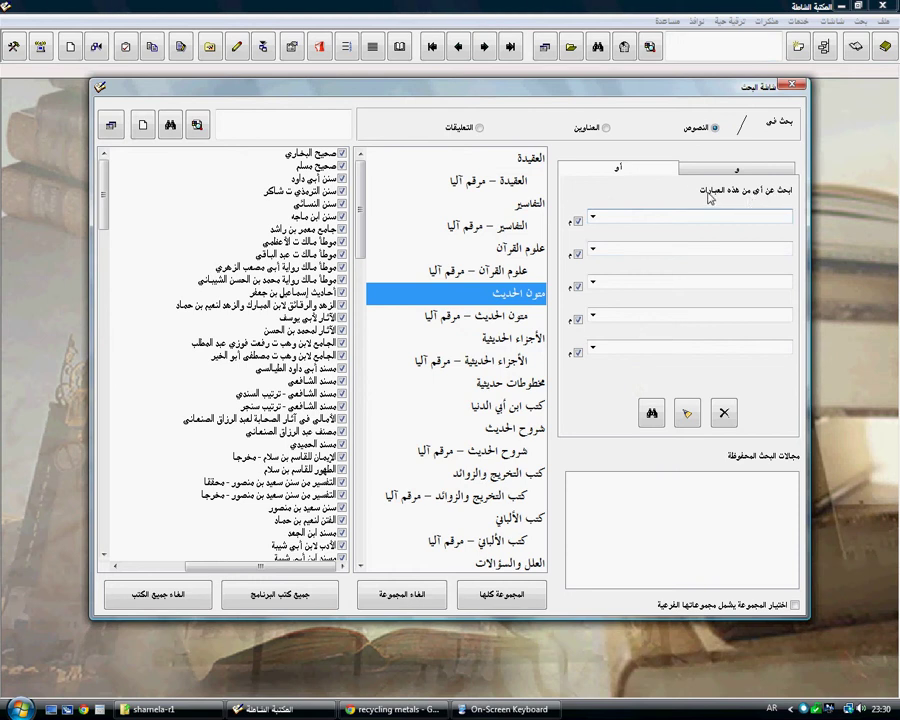
pyautogui.click(704, 287)
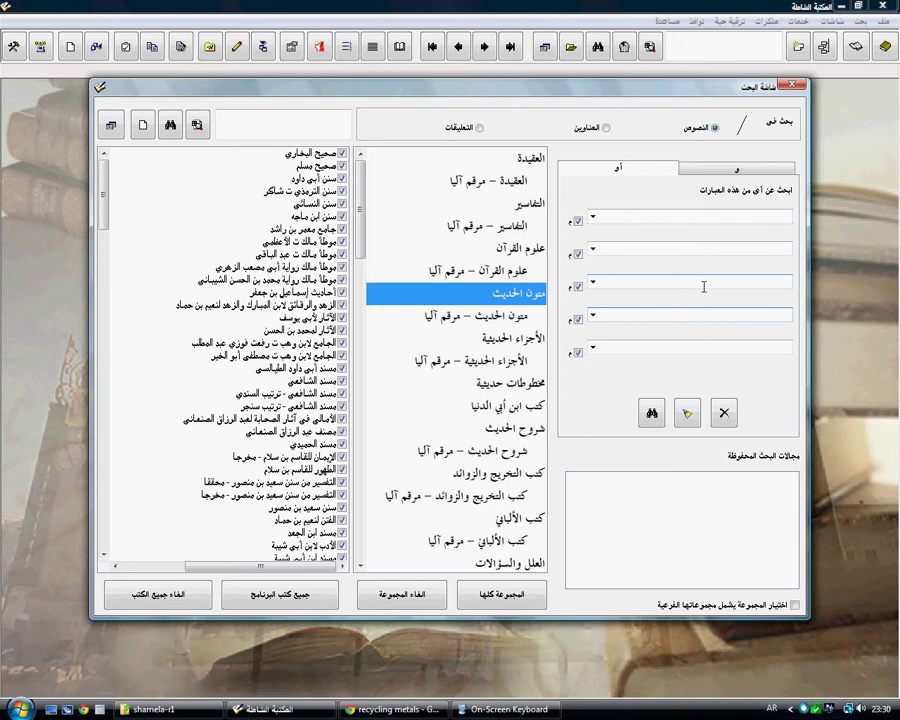
pyautogui.click(716, 220)
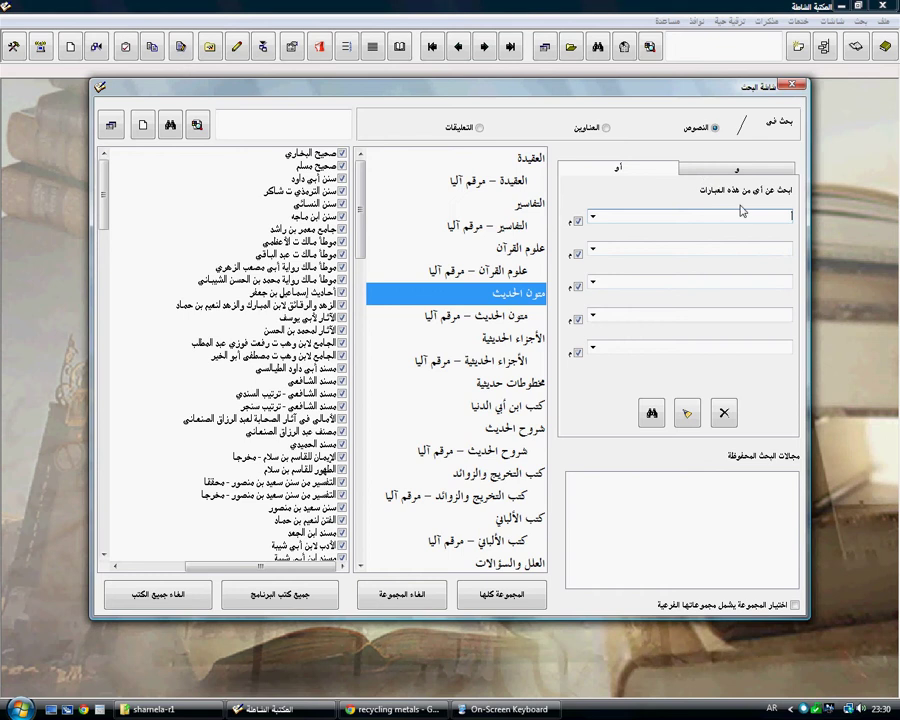
pyautogui.click(753, 169)
pyautogui.click(645, 171)
pyautogui.click(737, 172)
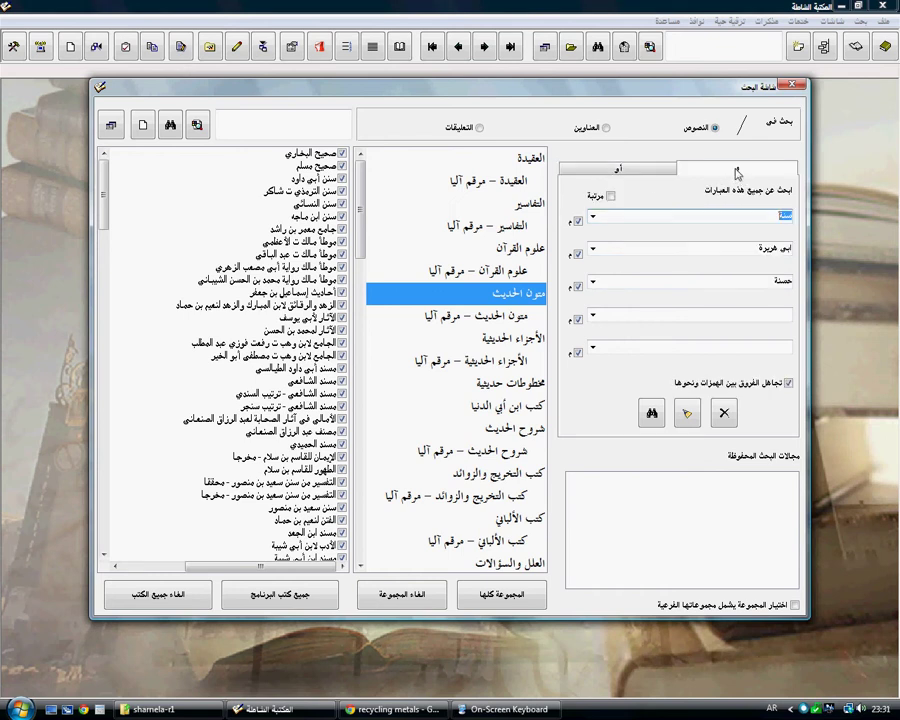